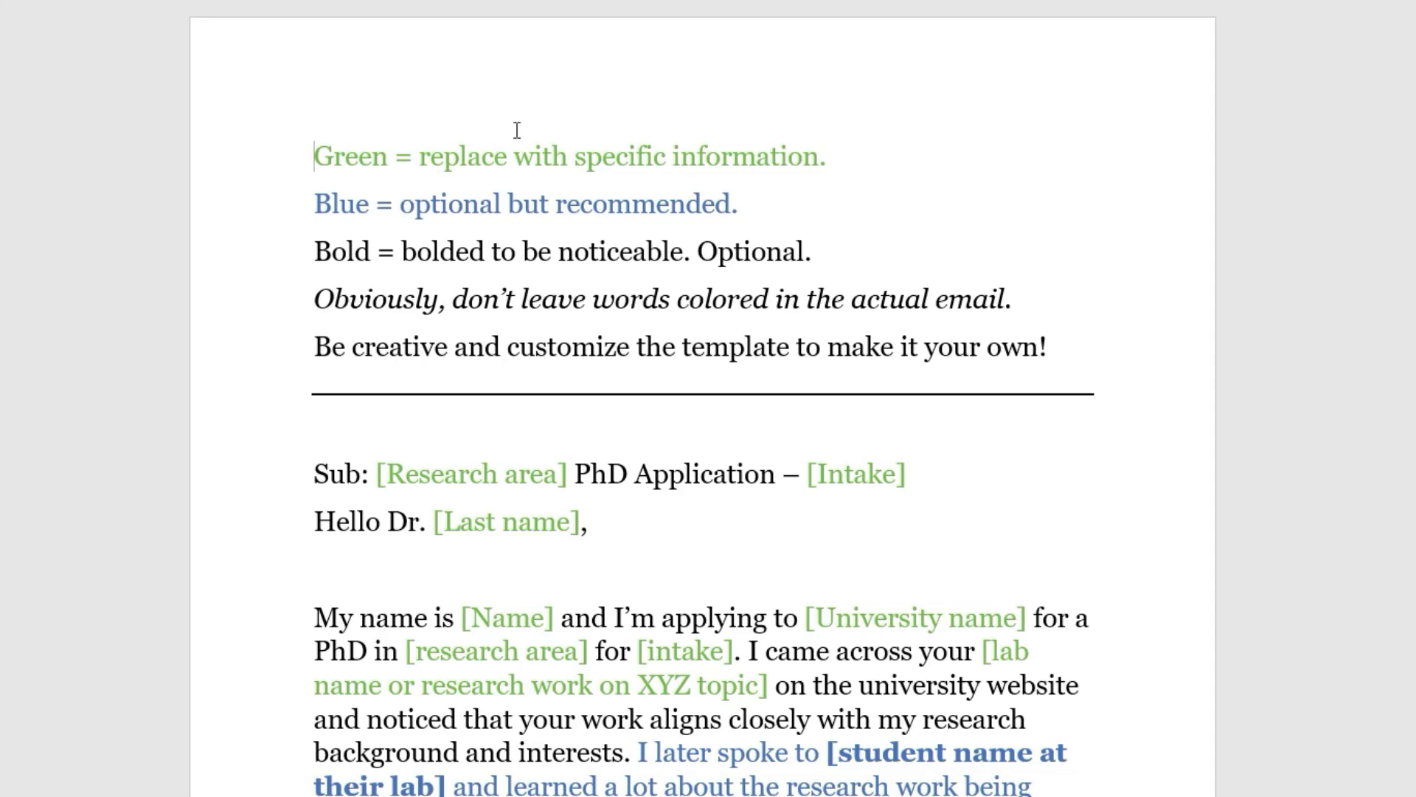
pyautogui.scroll(-3, 659, 345)
pyautogui.scroll(3, 659, 345)
pyautogui.moveTo(311, 155); pyautogui.dragTo(834, 176)
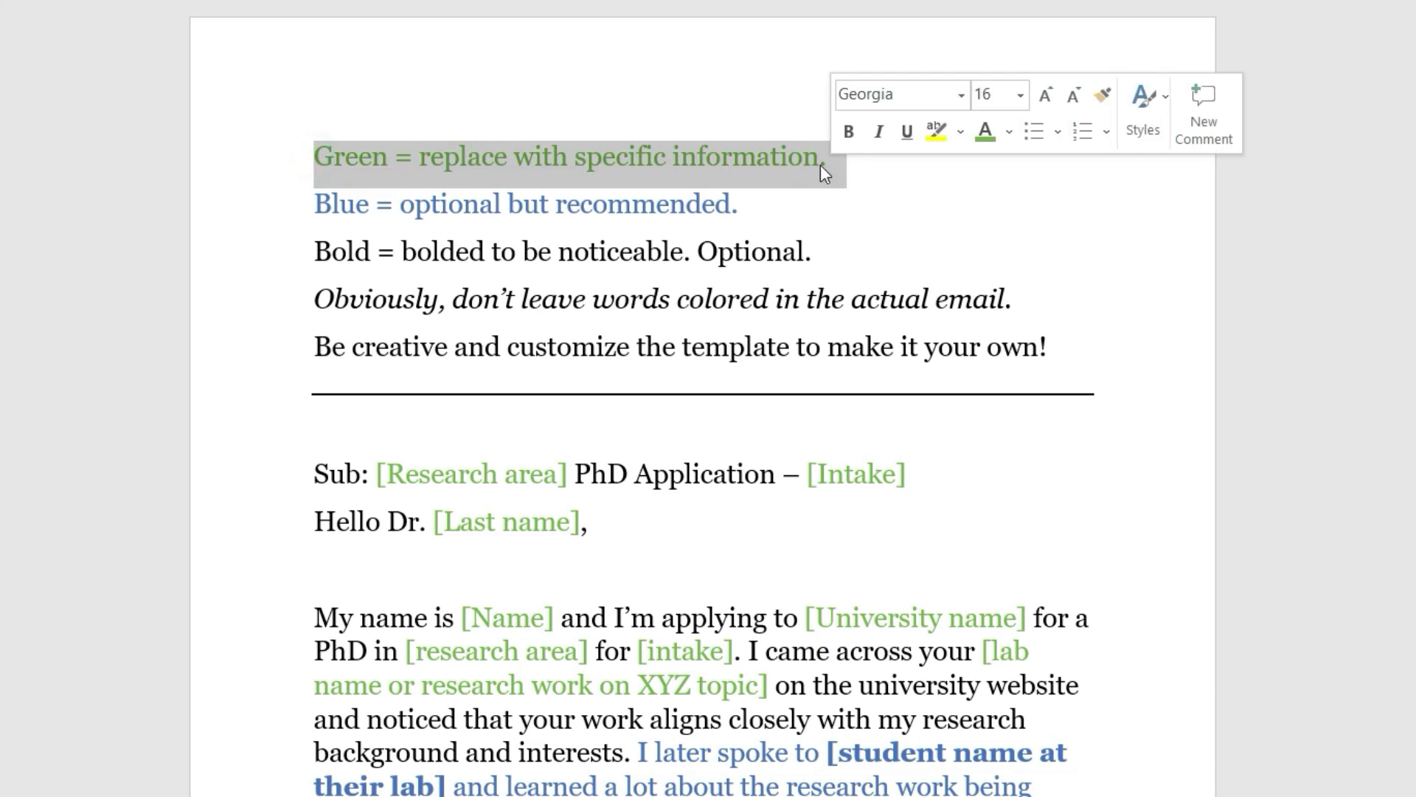
pyautogui.click(730, 157)
pyautogui.click(829, 158)
pyautogui.moveTo(313, 212); pyautogui.dragTo(752, 223)
pyautogui.click(625, 197)
pyautogui.click(739, 212)
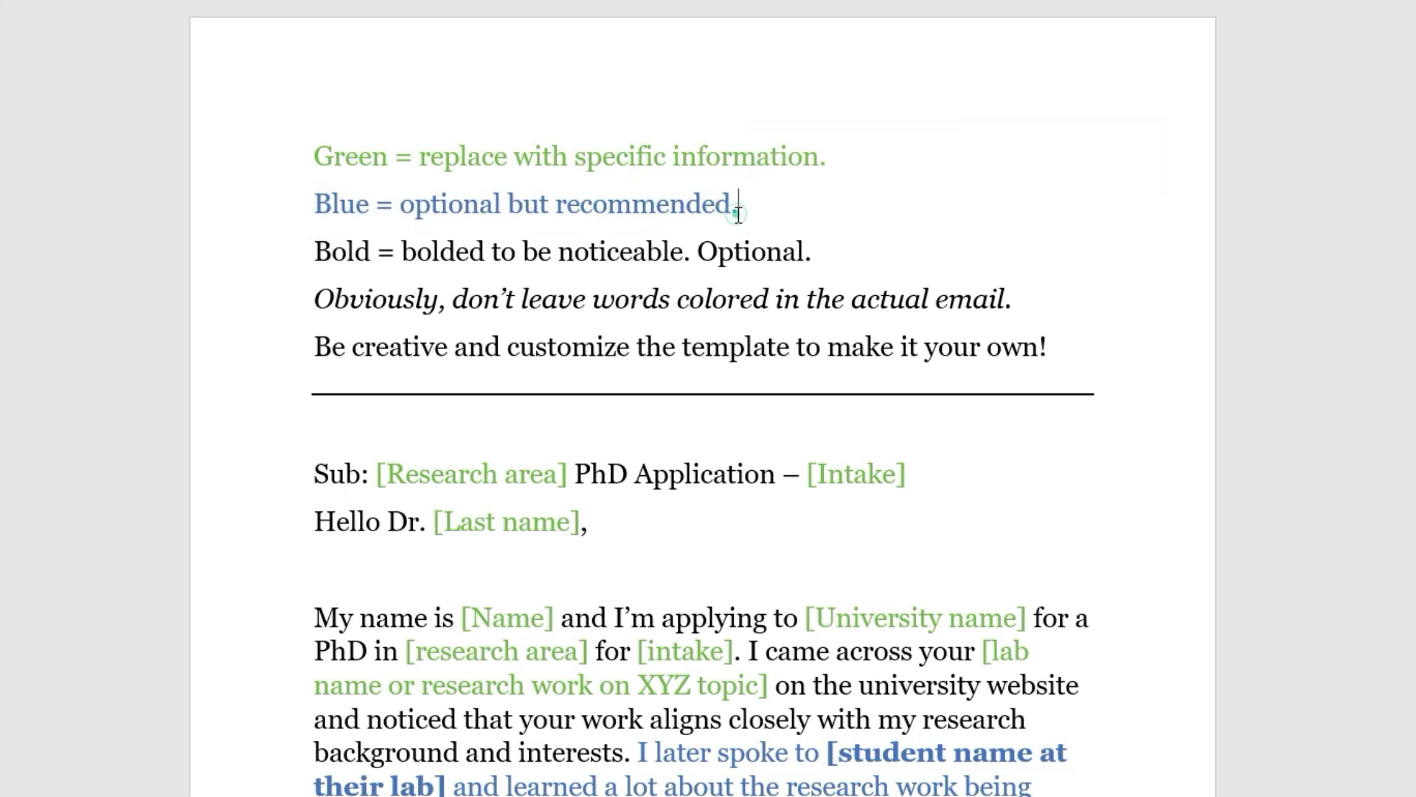
pyautogui.moveTo(311, 252); pyautogui.dragTo(550, 256)
pyautogui.click(537, 255)
pyautogui.click(536, 255)
pyautogui.doubleClick(796, 251)
pyautogui.click(620, 252)
pyautogui.moveTo(315, 301); pyautogui.dragTo(996, 316)
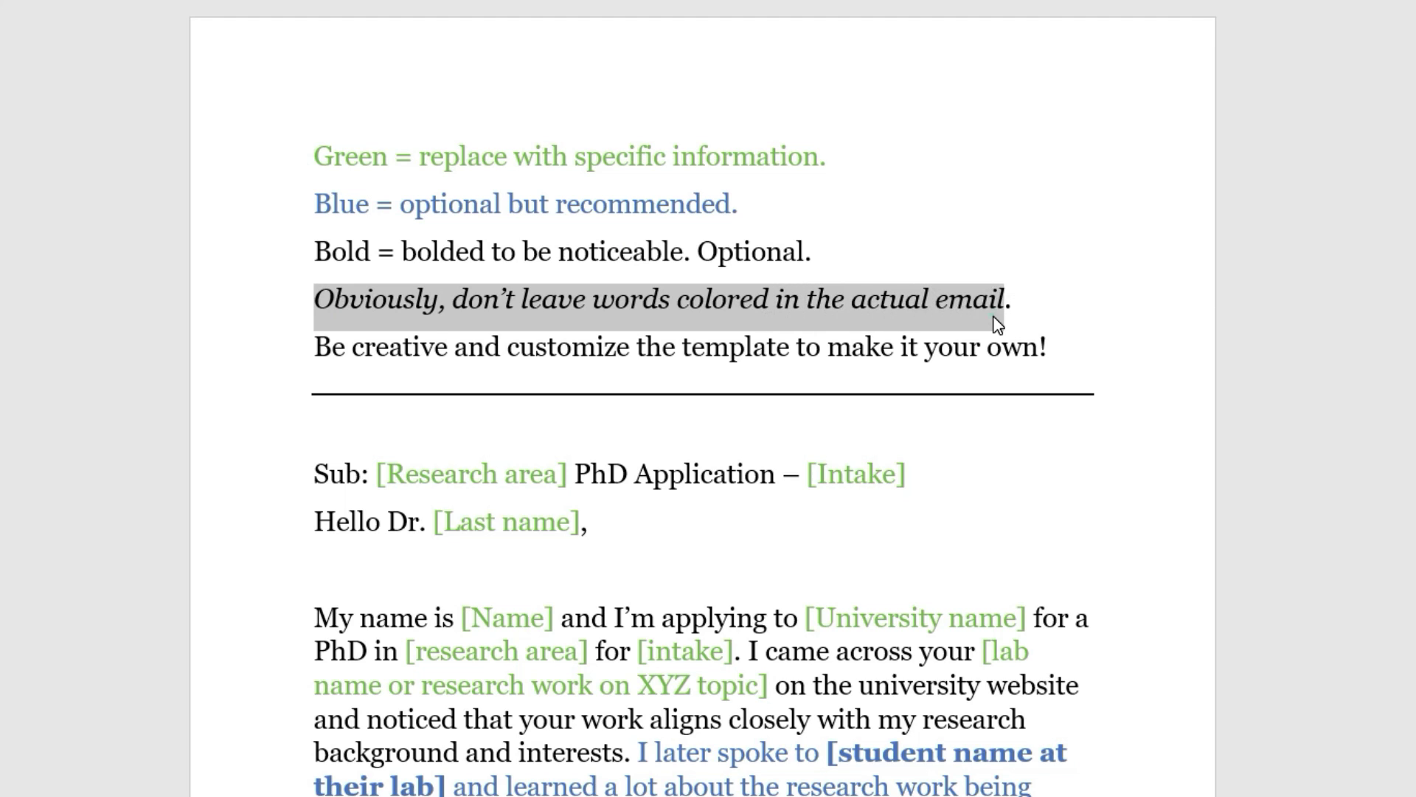
pyautogui.click(995, 316)
pyautogui.click(461, 300)
pyautogui.click(396, 254)
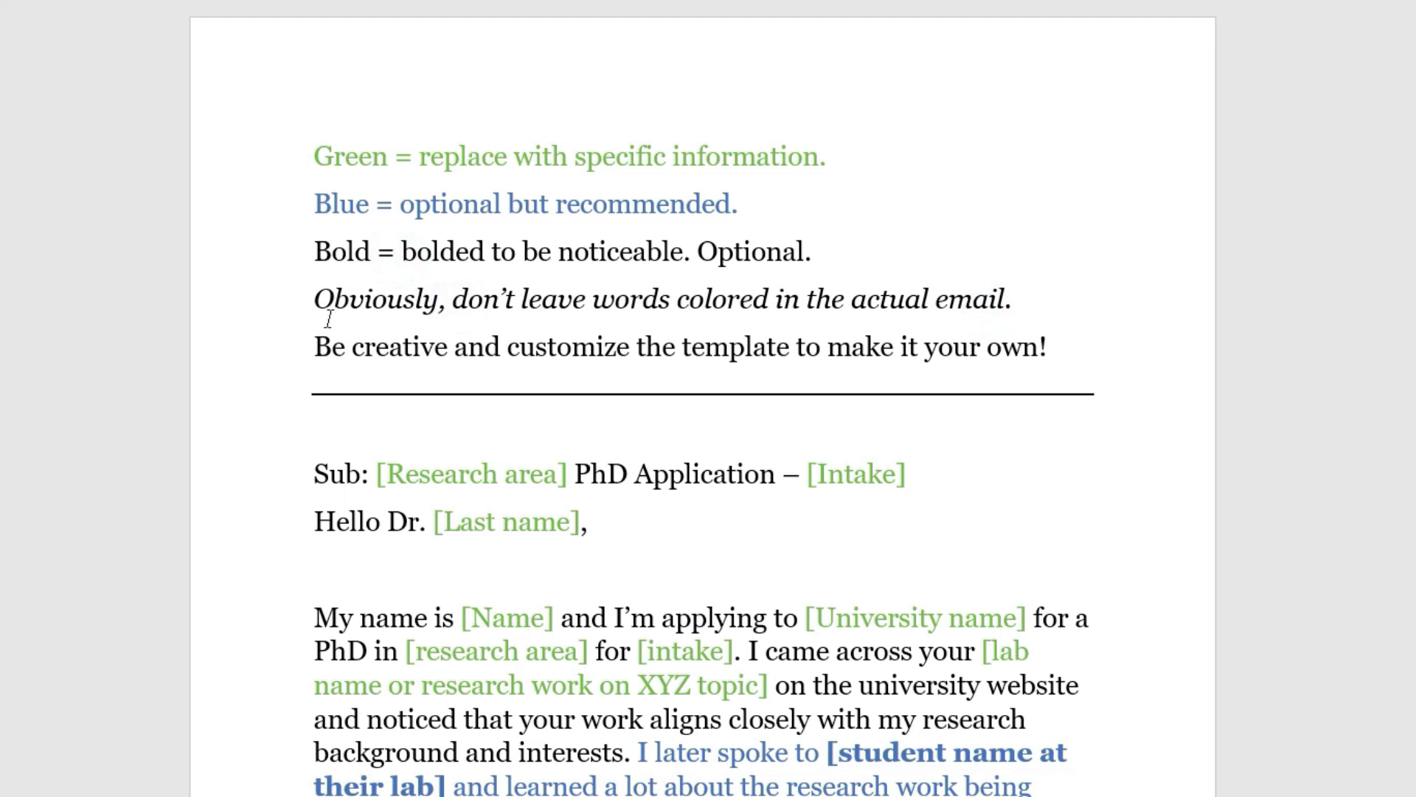
pyautogui.click(317, 338)
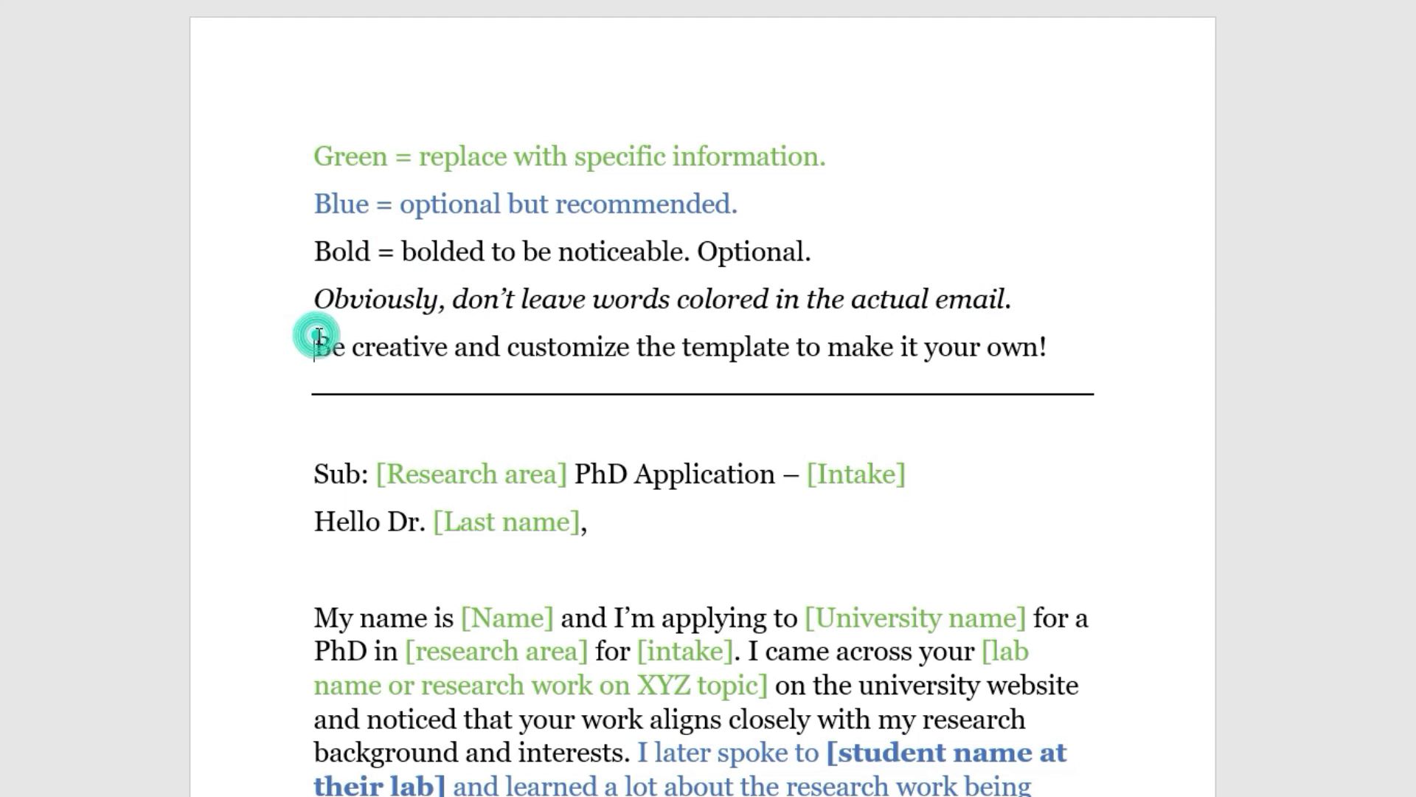
pyautogui.click(680, 343)
pyautogui.click(675, 353)
# Scroll to the subject line and highlight its [Research area] and [Intake] placeholders.
pyautogui.scroll(-3, 511, 353)
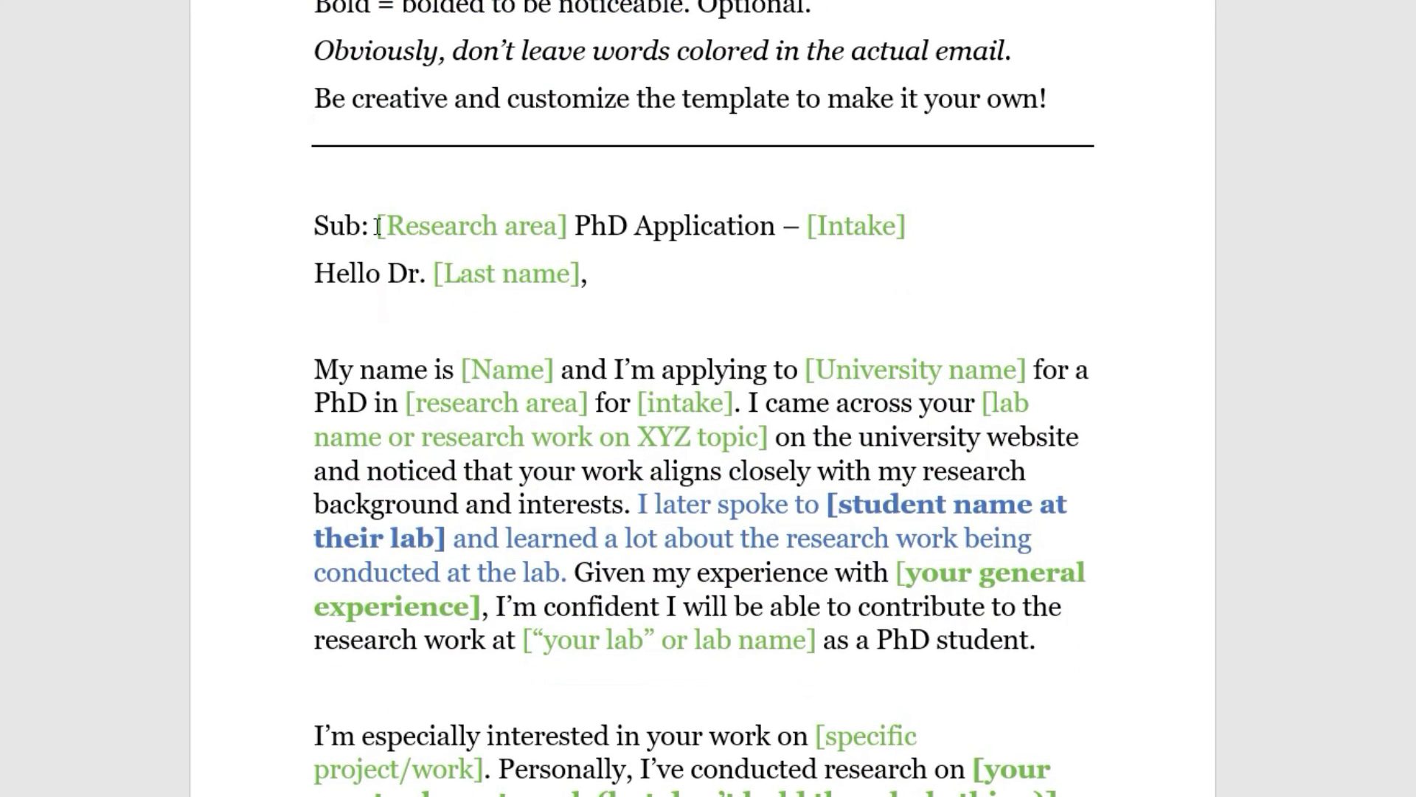
pyautogui.moveTo(378, 226); pyautogui.dragTo(575, 228)
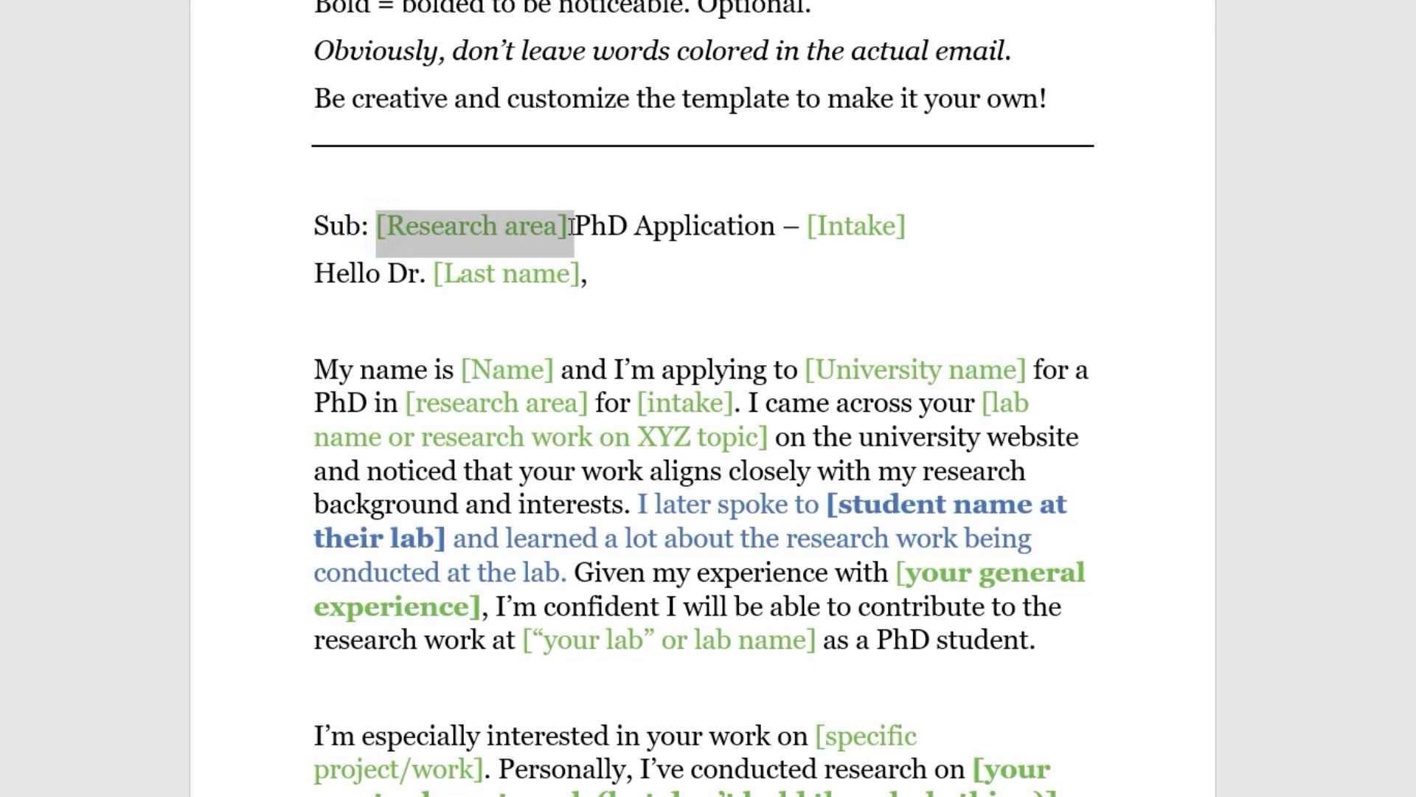
pyautogui.click(593, 233)
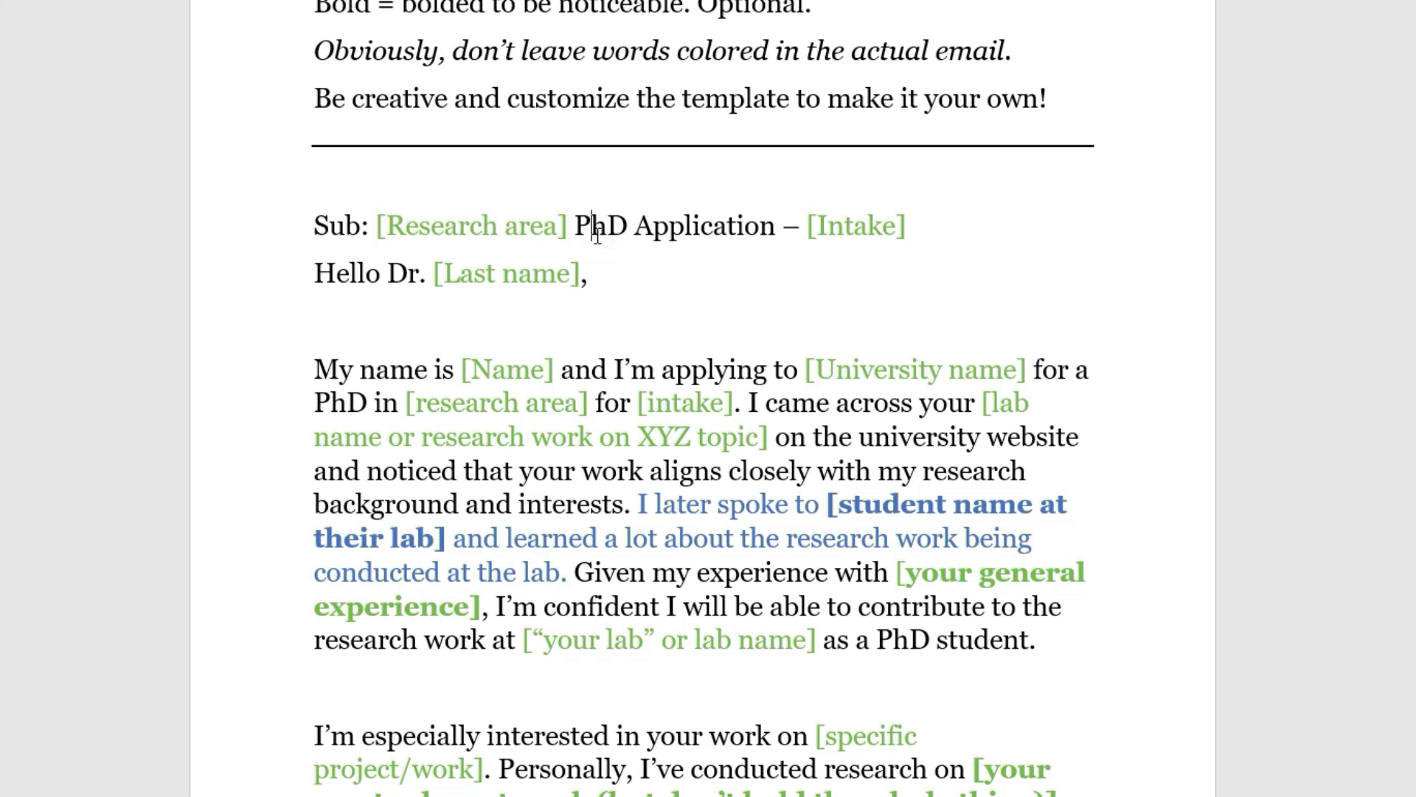
pyautogui.moveTo(398, 228); pyautogui.dragTo(569, 223)
pyautogui.click(627, 229)
pyautogui.moveTo(808, 225); pyautogui.dragTo(902, 225)
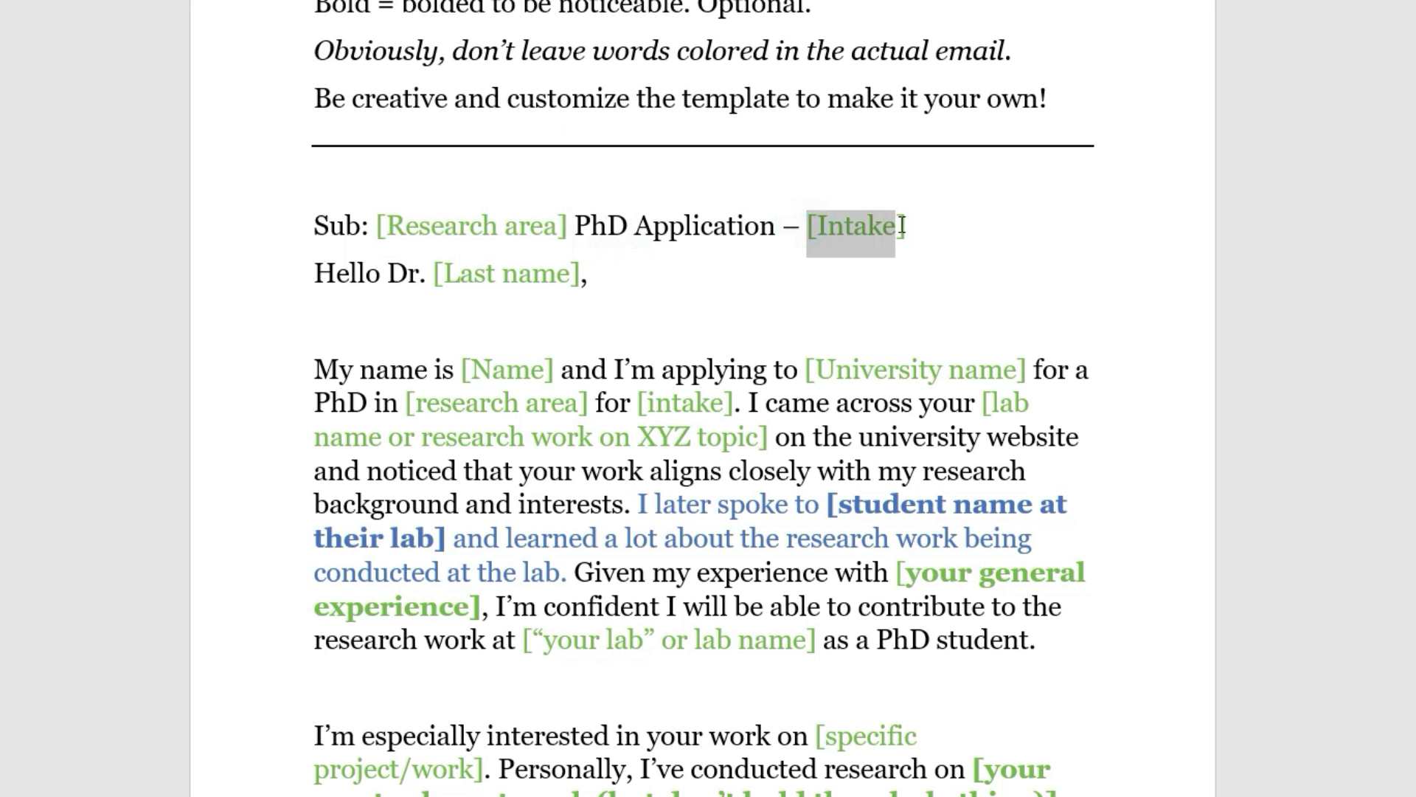
pyautogui.click(668, 230)
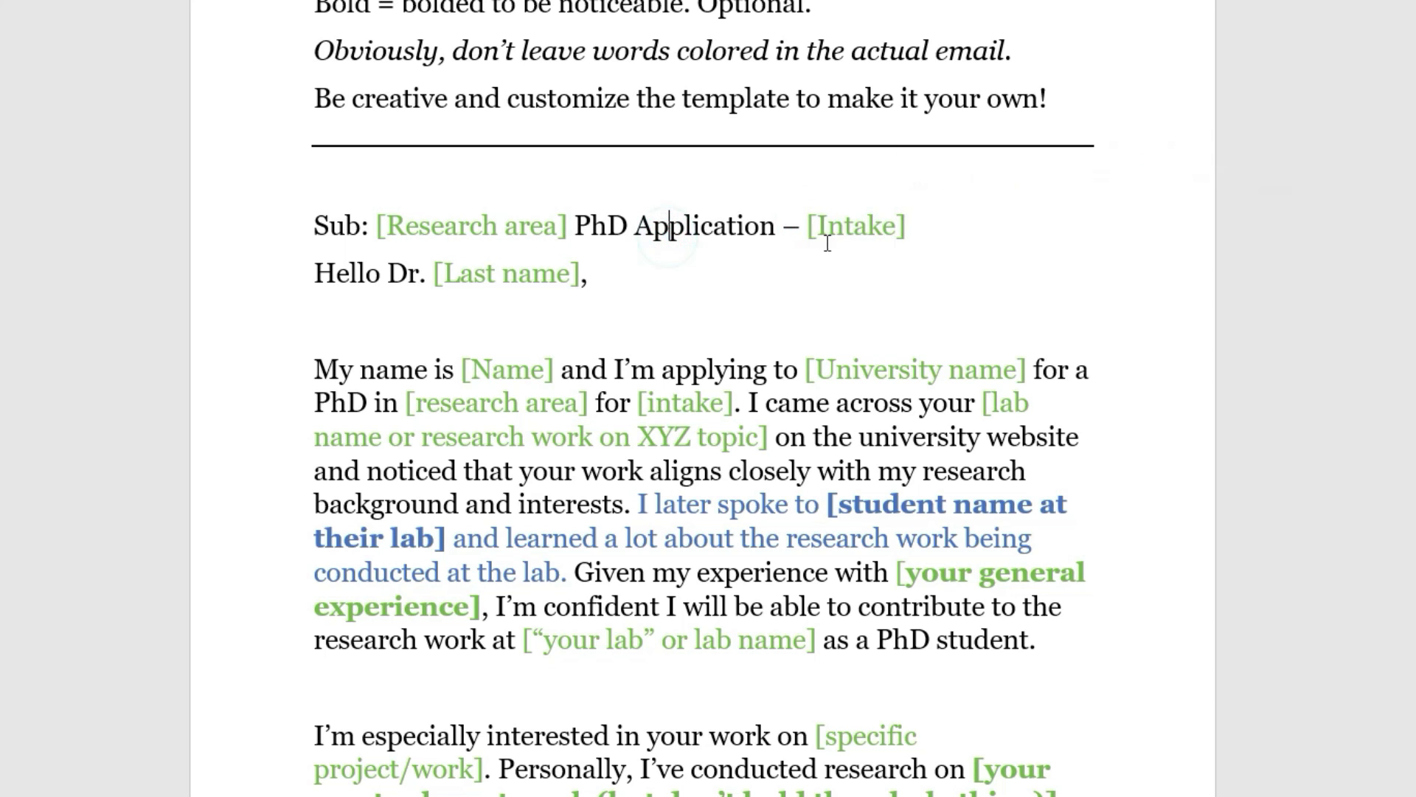
# Highlight the [Last name] placeholder in the greeting and [intake] in the opening paragraph.
pyautogui.moveTo(436, 273); pyautogui.dragTo(579, 278)
pyautogui.click(394, 272)
pyautogui.moveTo(433, 274); pyautogui.dragTo(588, 274)
pyautogui.click(436, 279)
pyautogui.moveTo(638, 402); pyautogui.dragTo(735, 402)
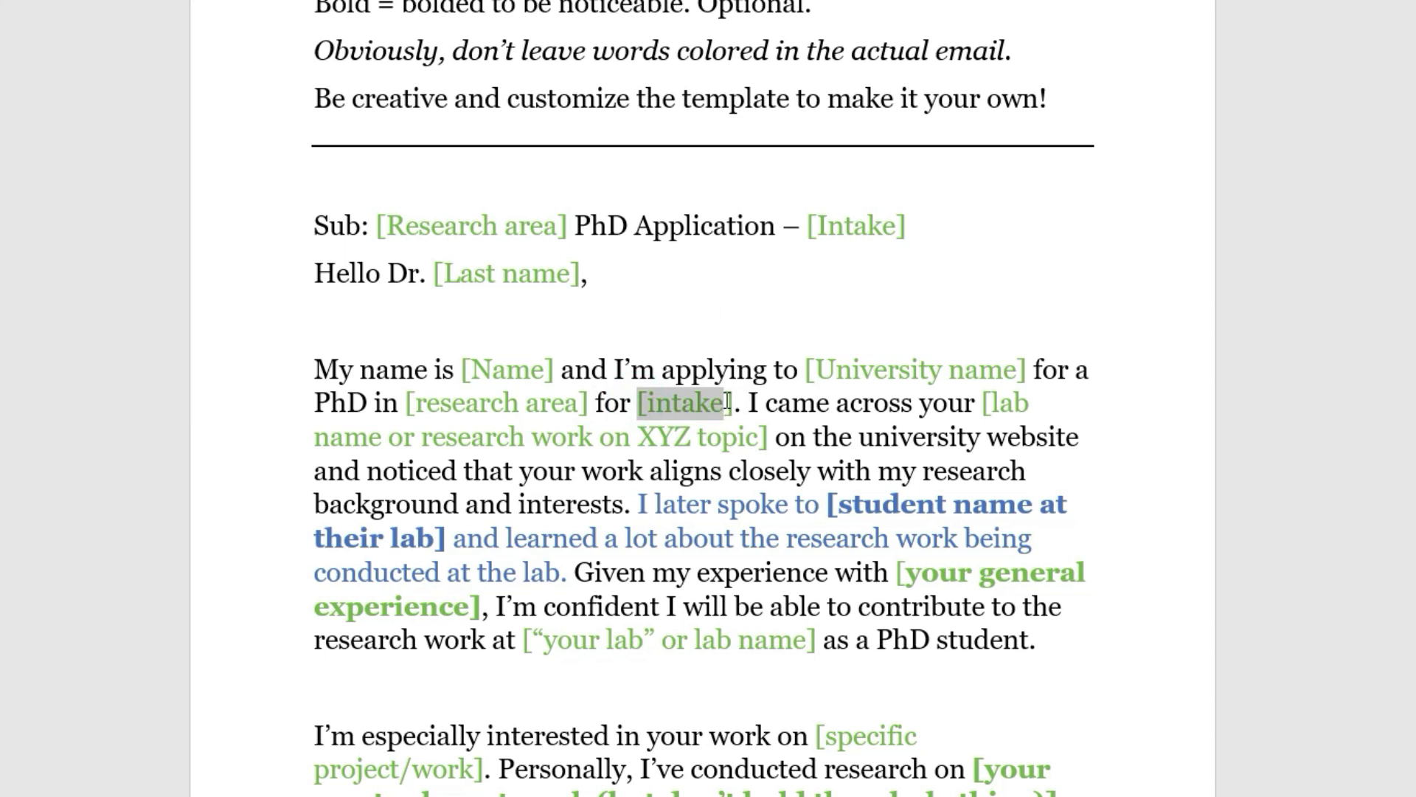
pyautogui.click(742, 402)
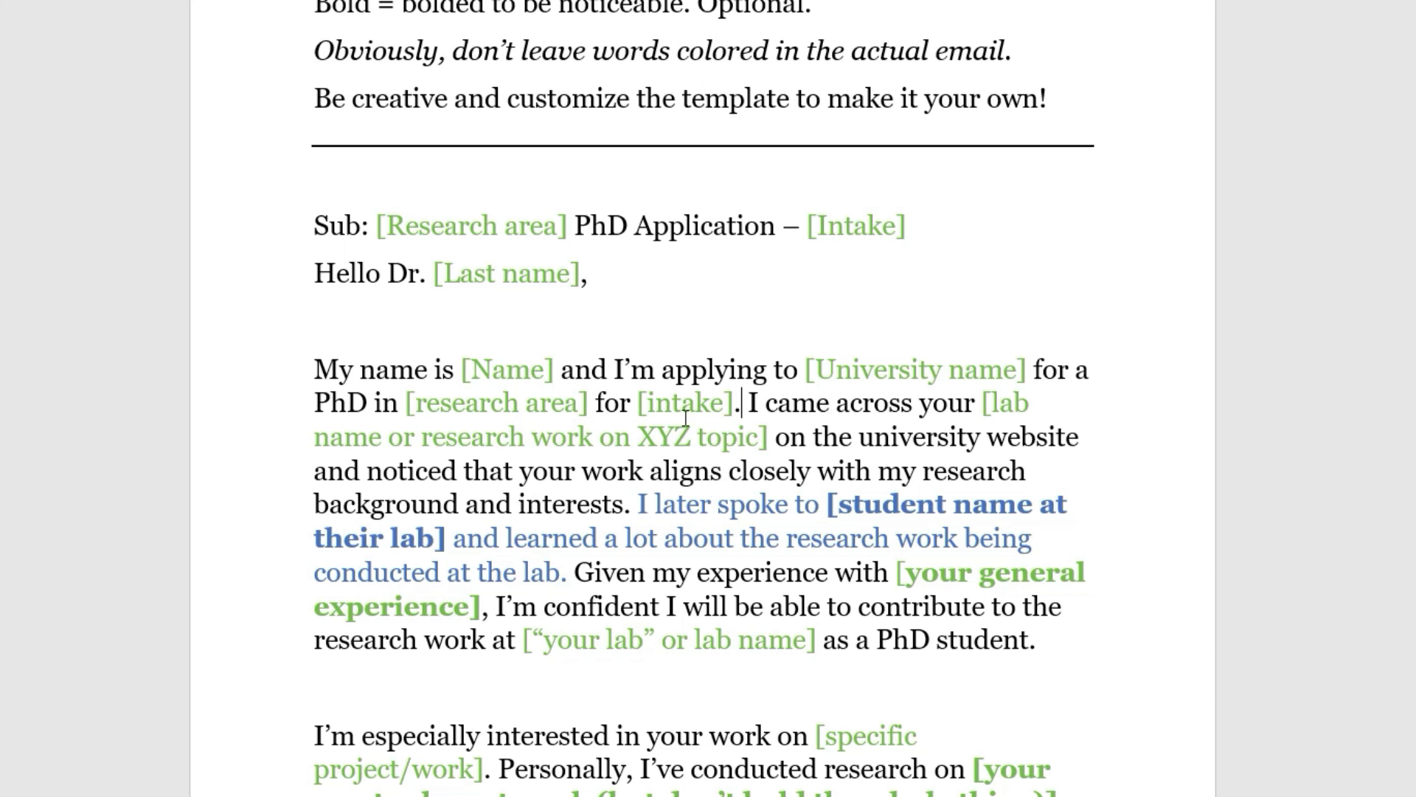
pyautogui.click(662, 370)
pyautogui.click(615, 505)
pyautogui.moveTo(615, 505); pyautogui.dragTo(520, 472)
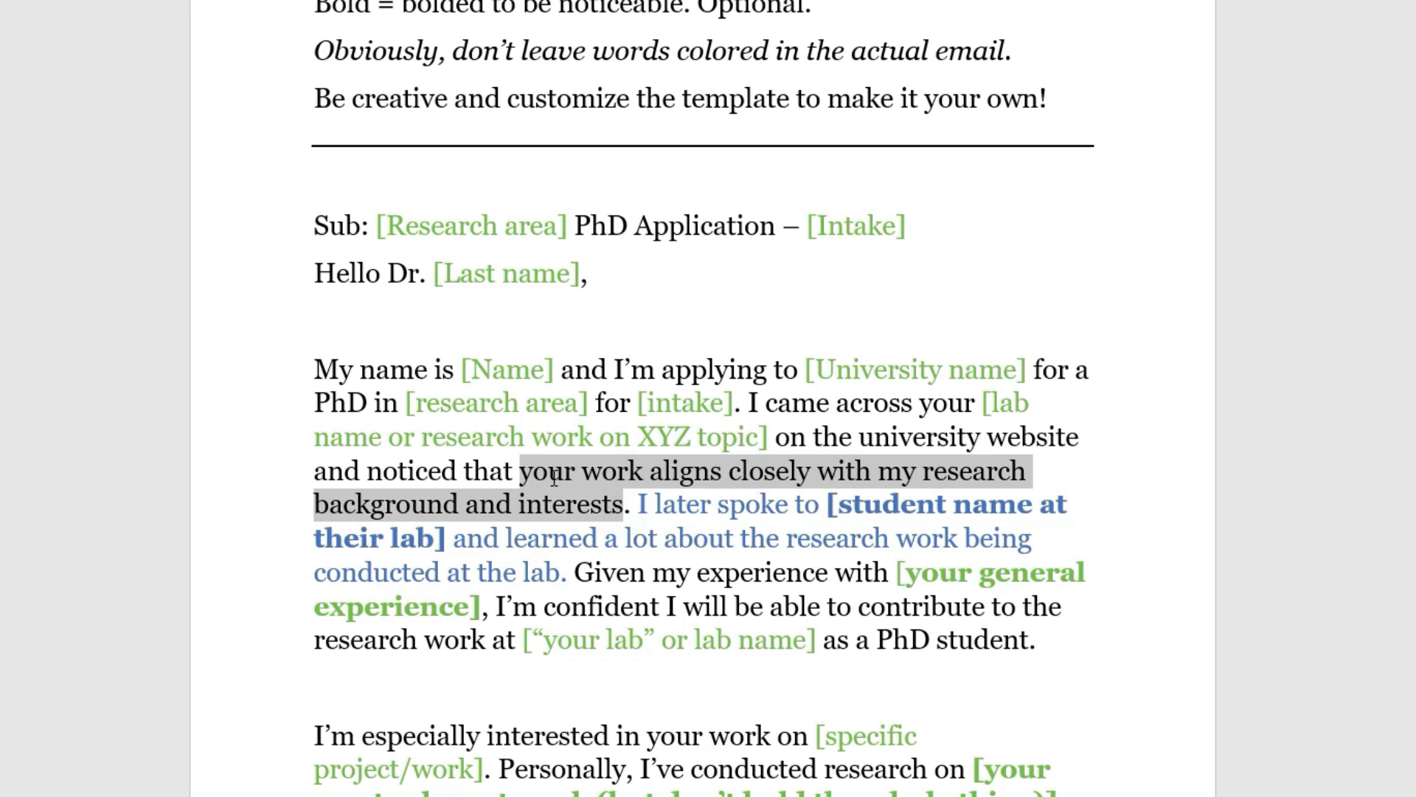
pyautogui.click(474, 466)
pyautogui.scroll(-1, 480, 426)
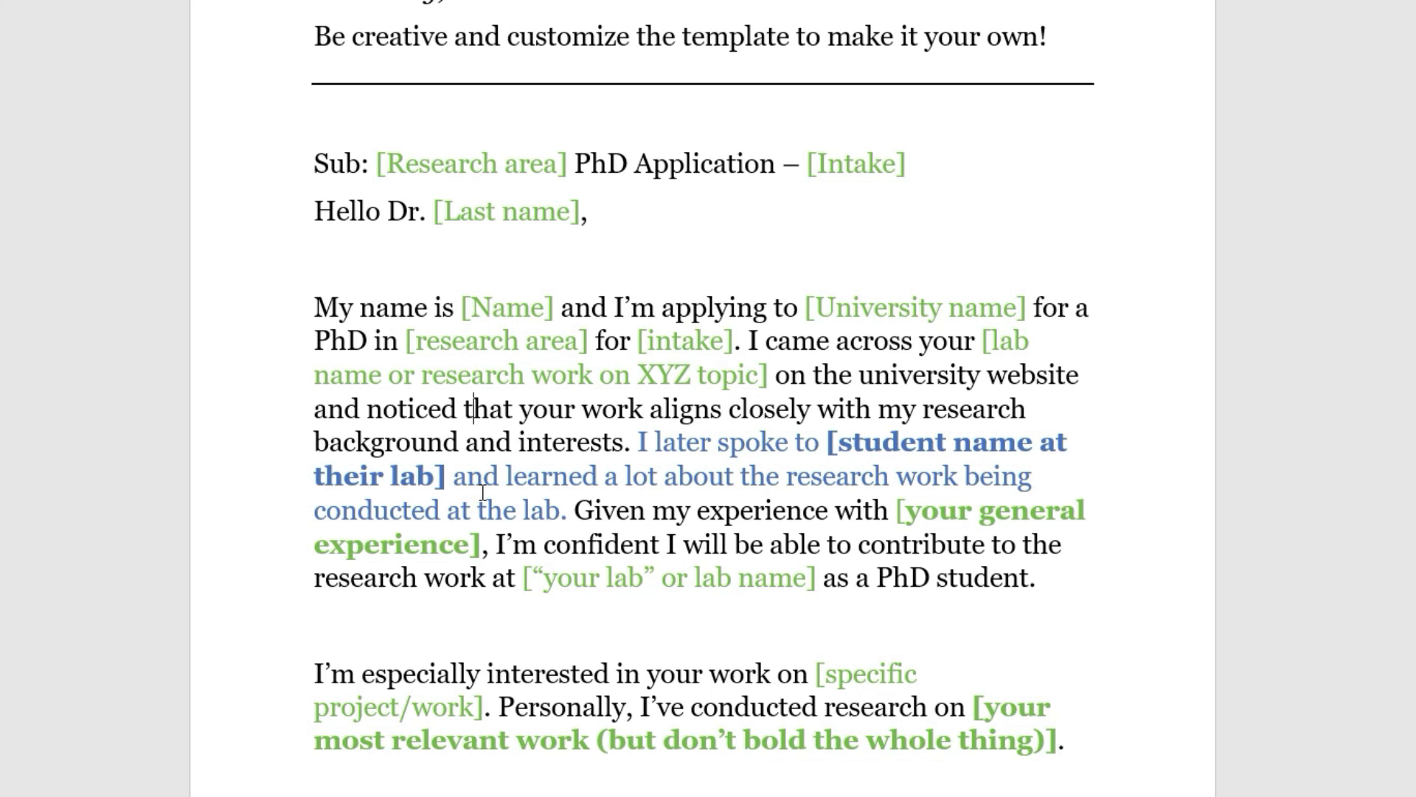
pyautogui.moveTo(829, 437); pyautogui.dragTo(449, 476)
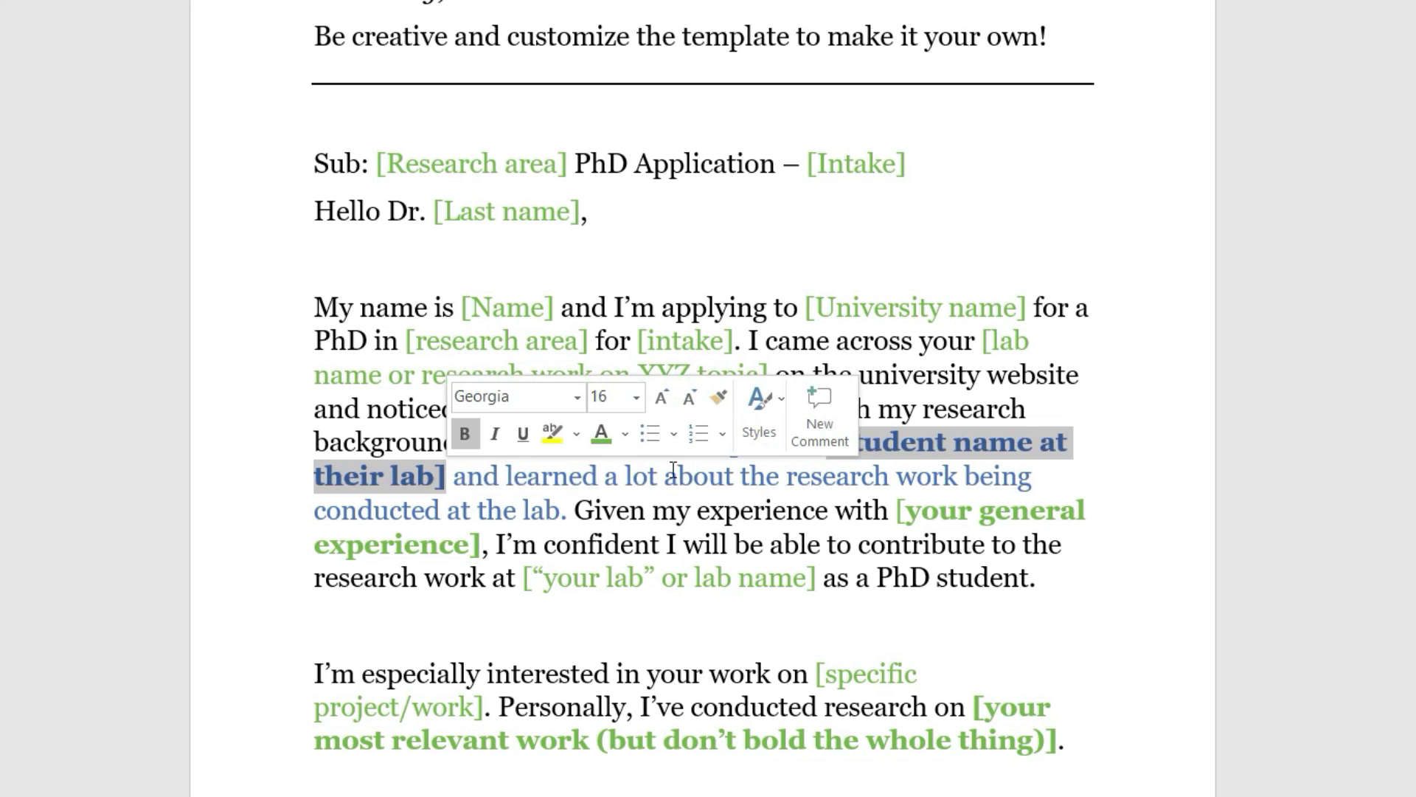
pyautogui.click(692, 481)
pyautogui.click(656, 375)
pyautogui.click(650, 435)
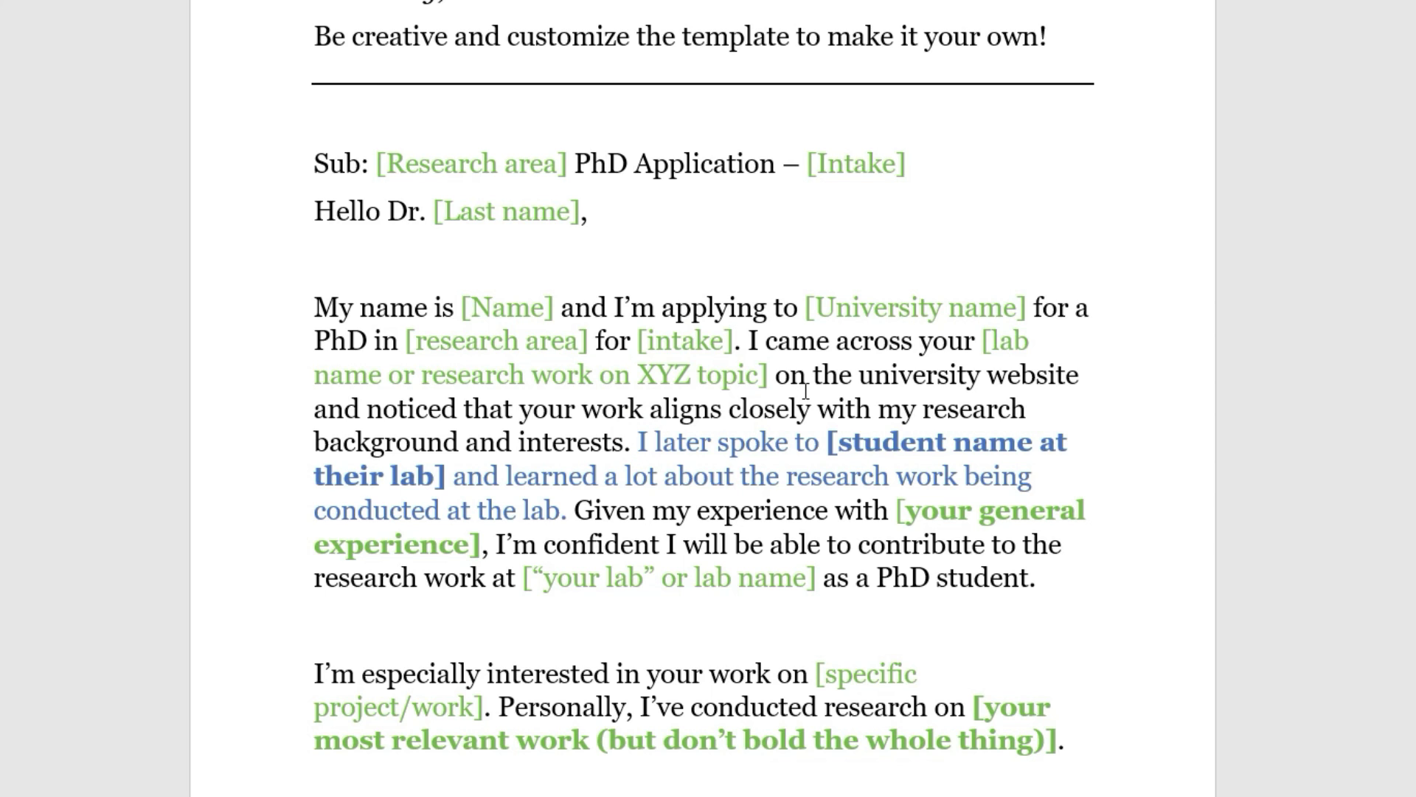
pyautogui.scroll(-1, 658, 430)
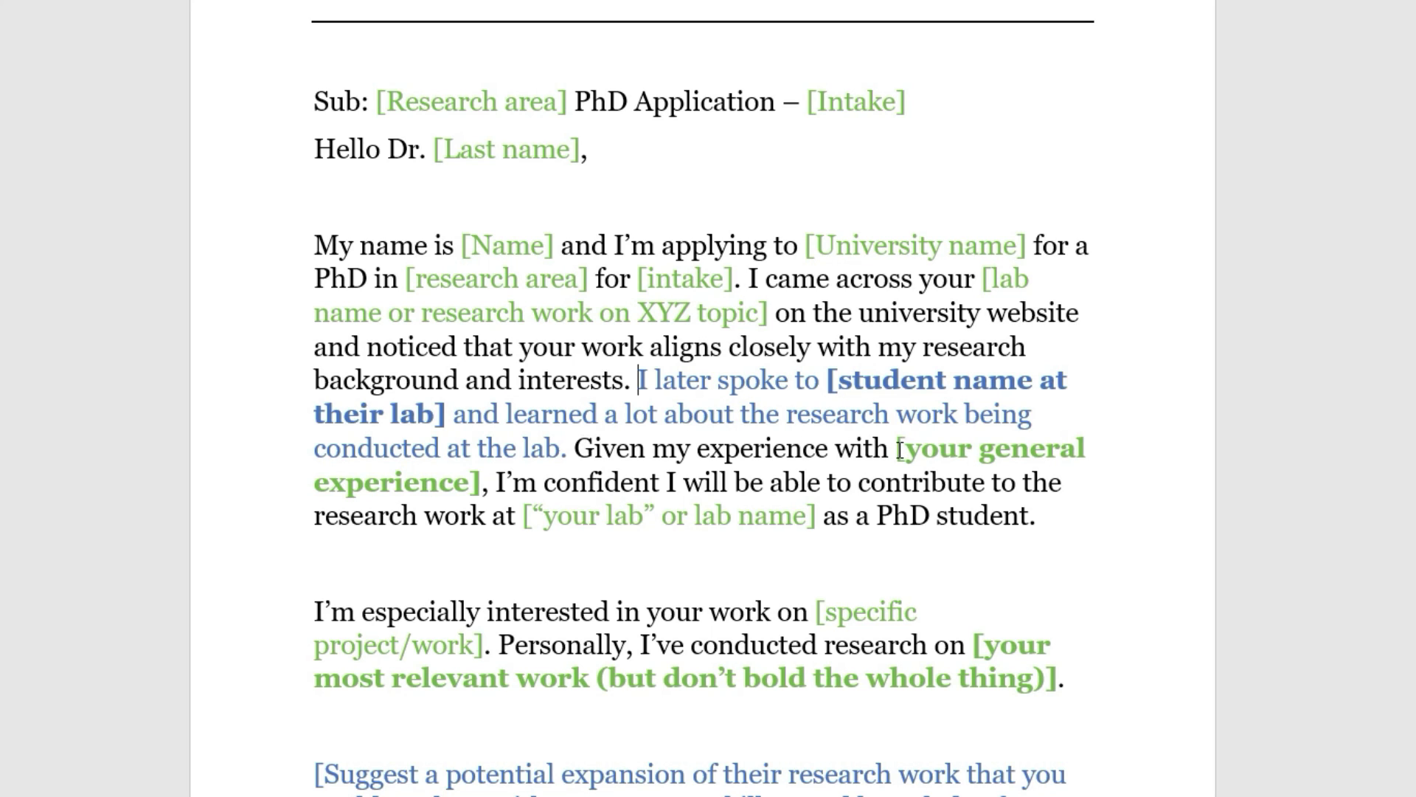
# Highlight the [your general experience] placeholder in the second paragraph.
pyautogui.moveTo(898, 449); pyautogui.dragTo(482, 494)
pyautogui.click(481, 493)
pyautogui.press('Left')
pyautogui.press('Left')
# Highlight the [specific project/work] placeholder and the bold most-relevant-work placeholder.
pyautogui.scroll(-3, 419, 476)
pyautogui.scroll(-2, 419, 476)
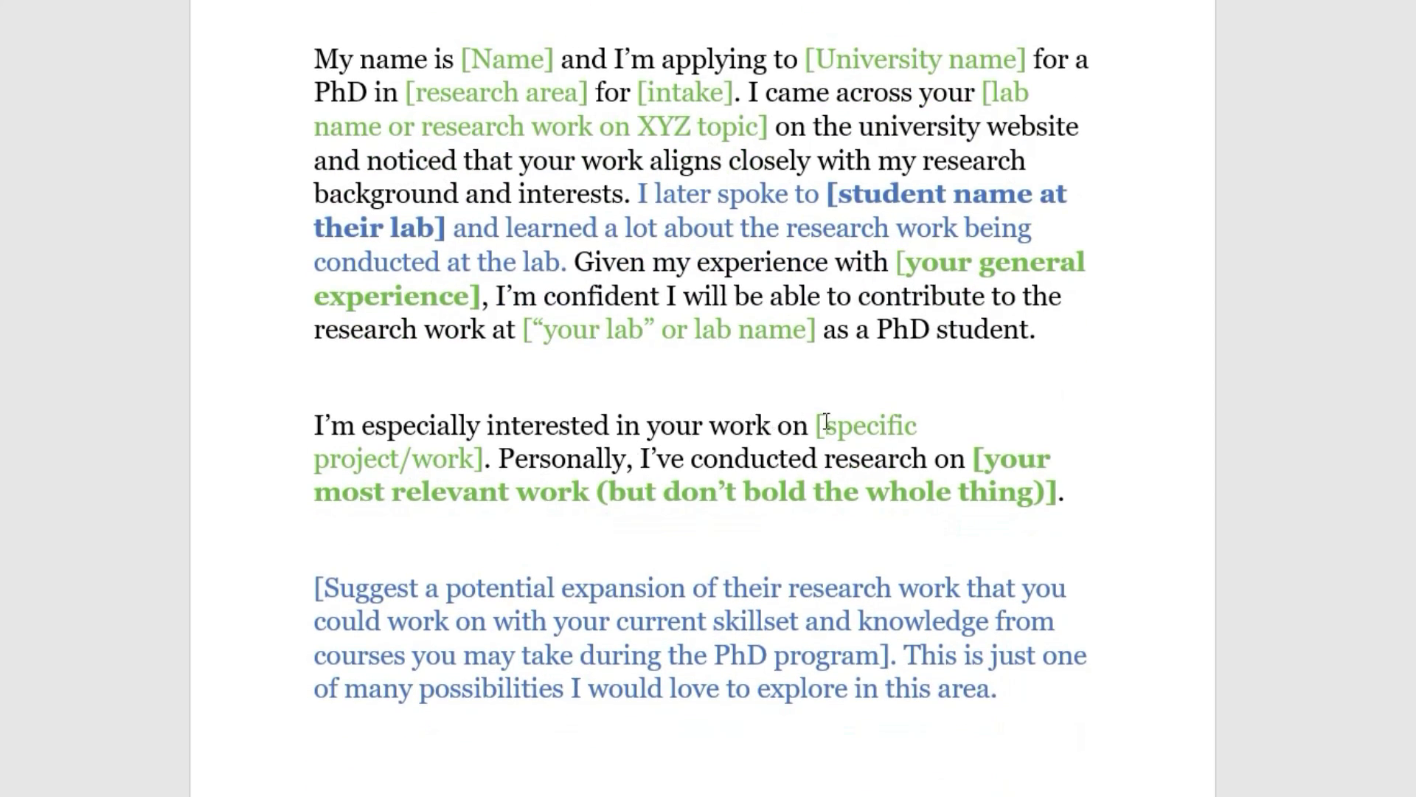
pyautogui.moveTo(805, 428); pyautogui.dragTo(500, 478)
pyautogui.click(500, 478)
pyautogui.click(535, 423)
pyautogui.moveTo(971, 459); pyautogui.dragTo(577, 504)
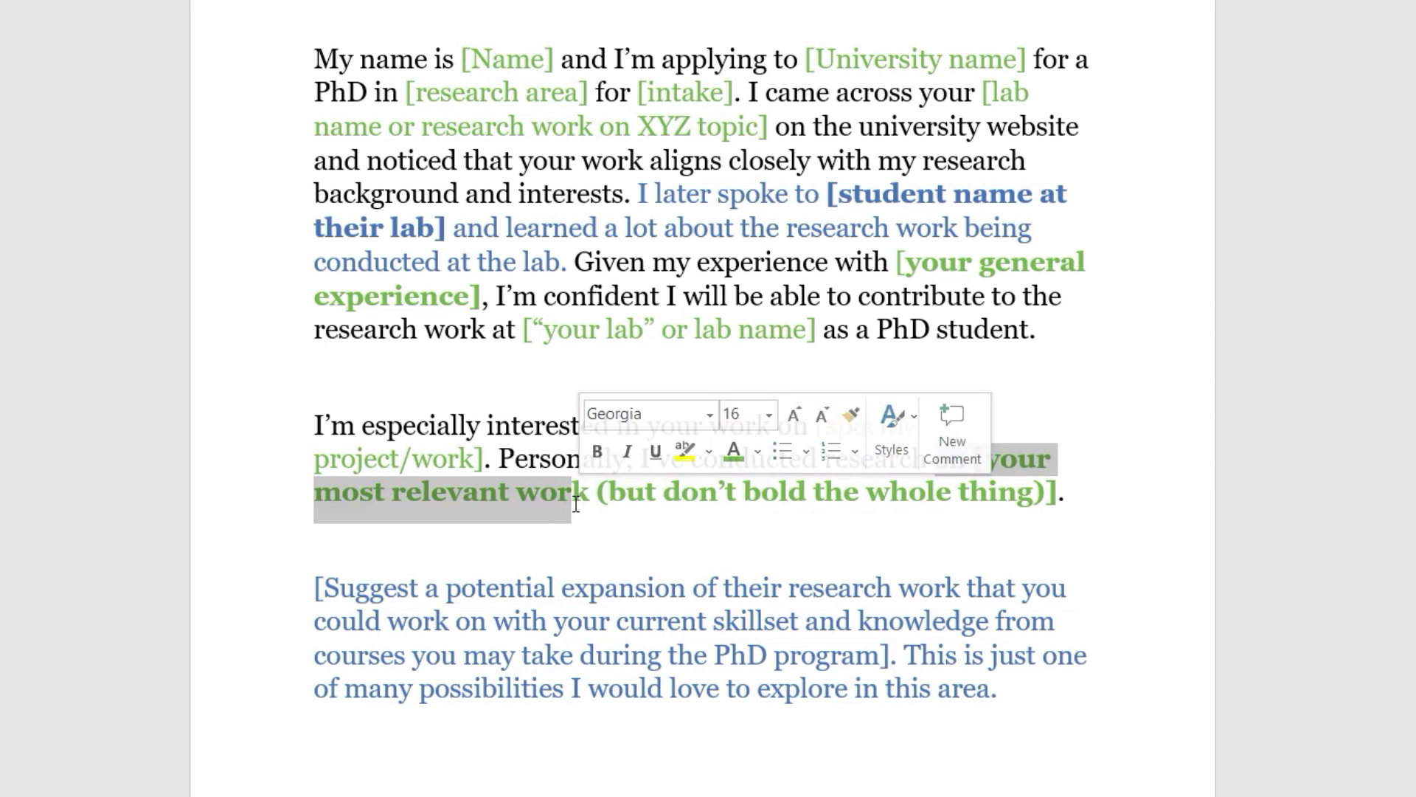
pyautogui.click(574, 505)
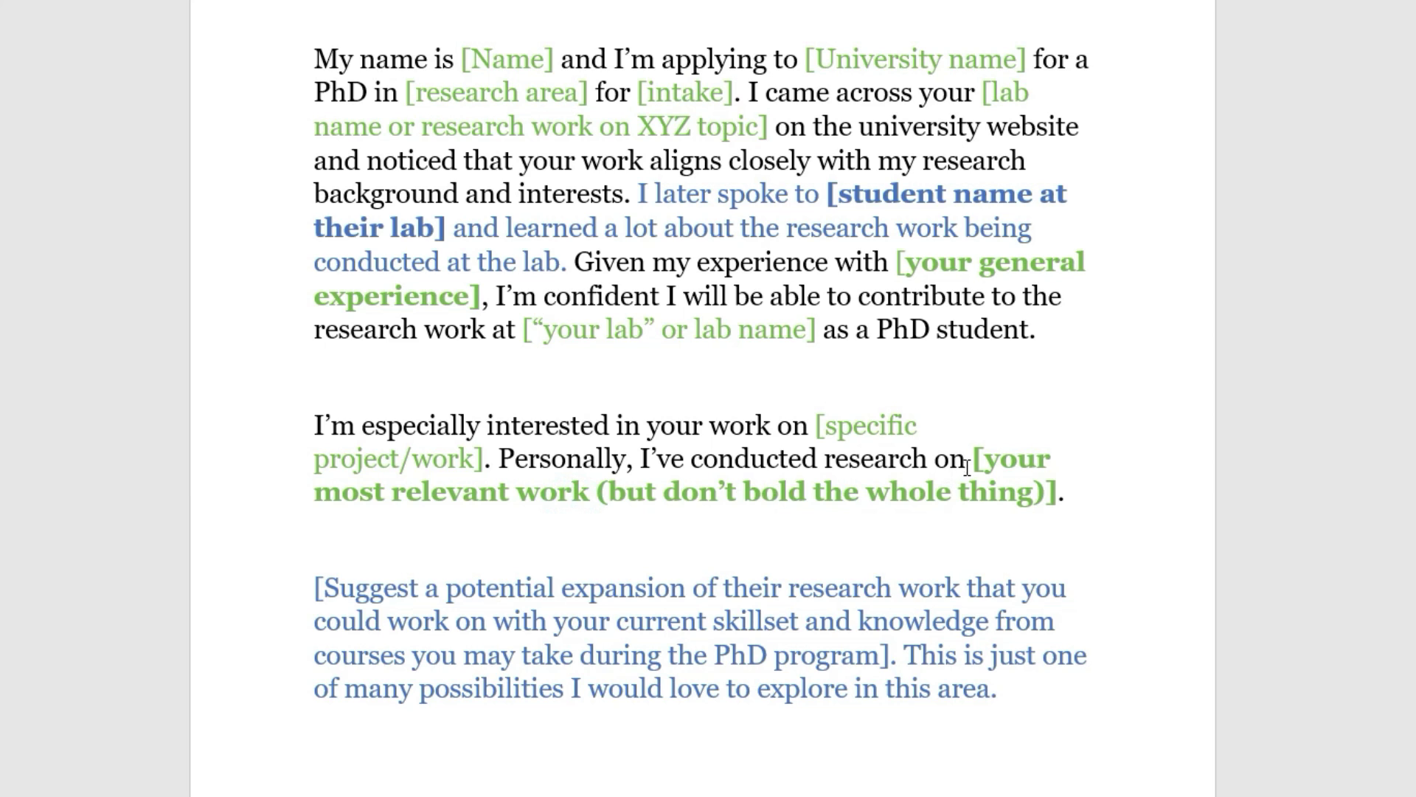
pyautogui.moveTo(973, 460); pyautogui.dragTo(1033, 487)
pyautogui.click(788, 490)
# Scroll to the blue research-expansion paragraph and highlight its current-skillset text.
pyautogui.scroll(-2, 594, 480)
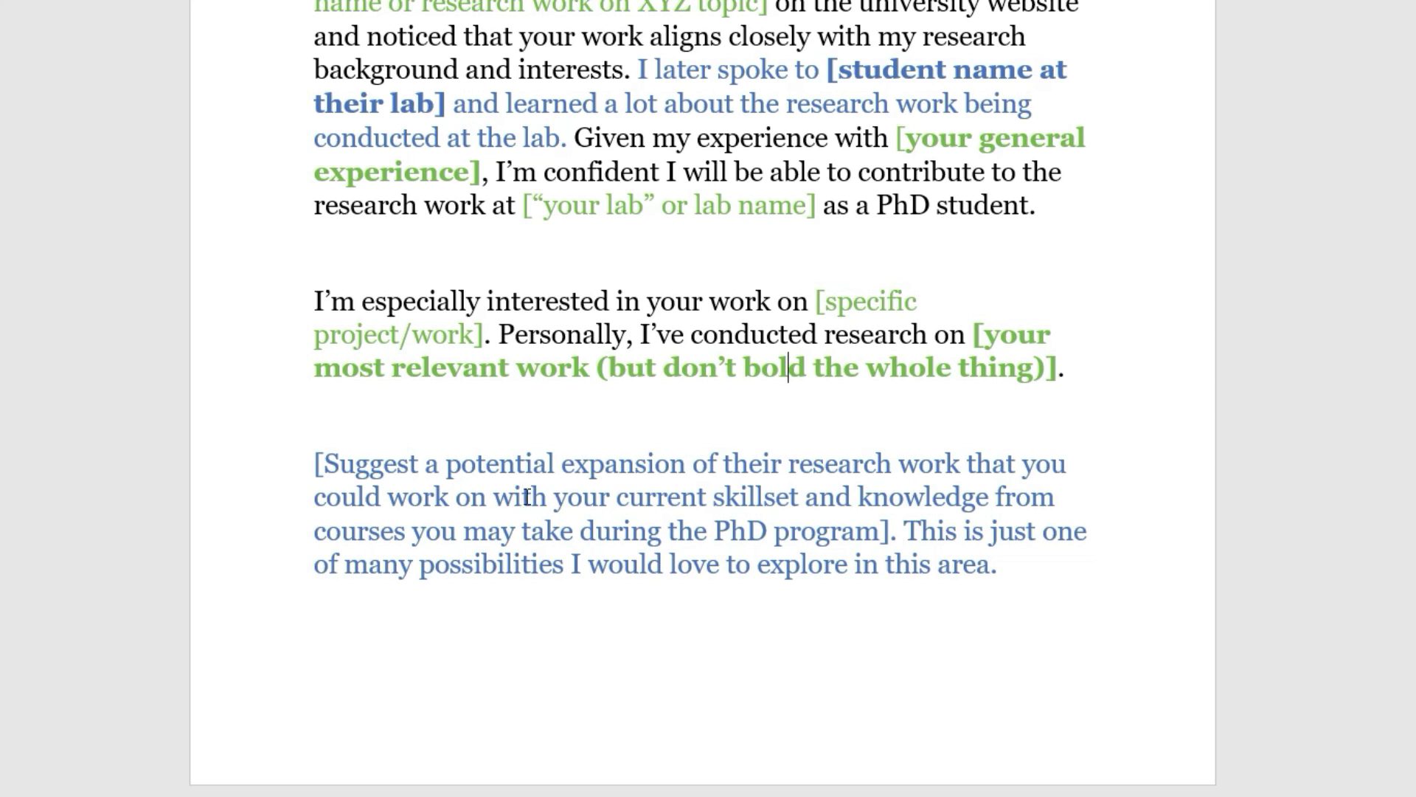
pyautogui.moveTo(610, 497); pyautogui.dragTo(803, 496)
pyautogui.click(561, 488)
pyautogui.click(585, 451)
pyautogui.click(955, 474)
pyautogui.scroll(-1, 958, 538)
pyautogui.scroll(-8, 731, 533)
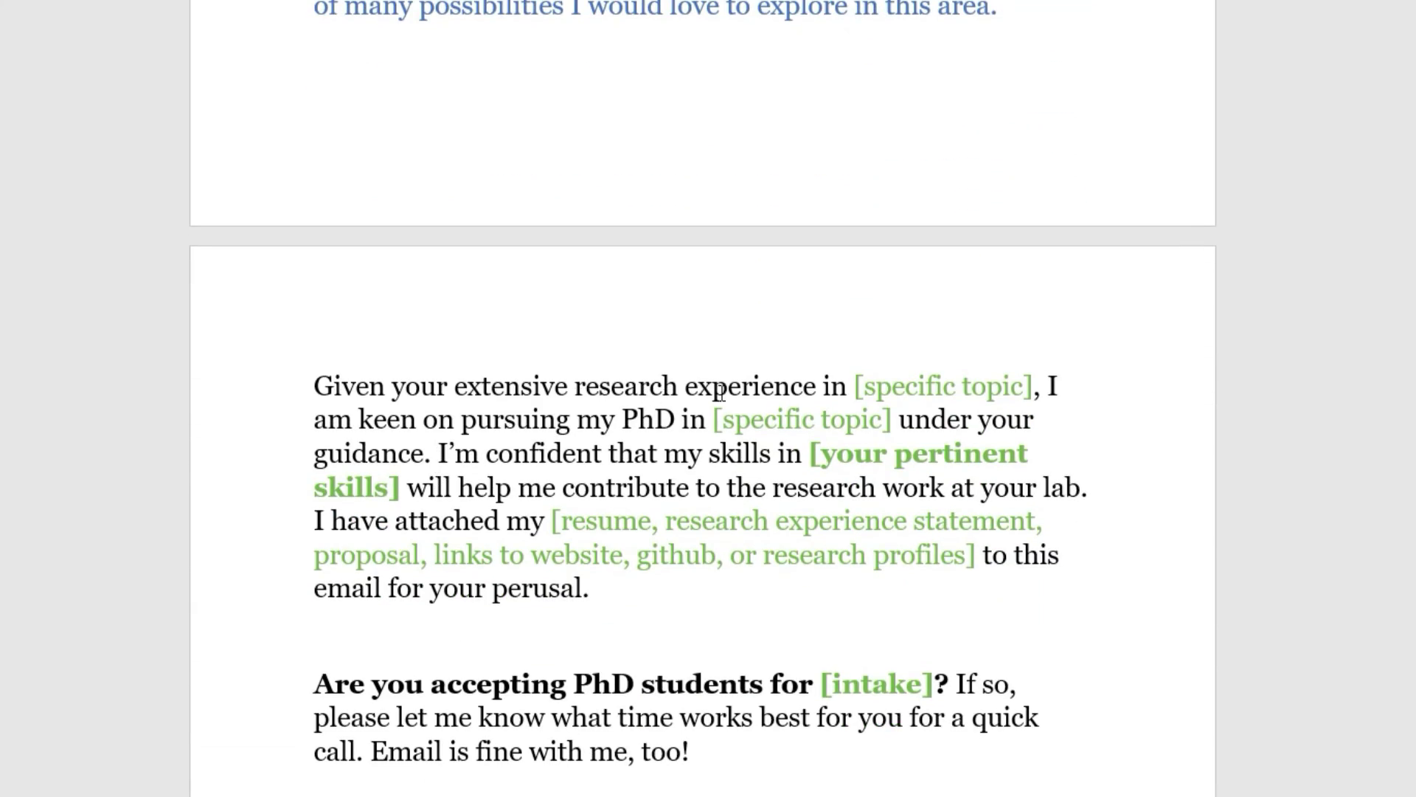
pyautogui.moveTo(861, 389); pyautogui.dragTo(1009, 388)
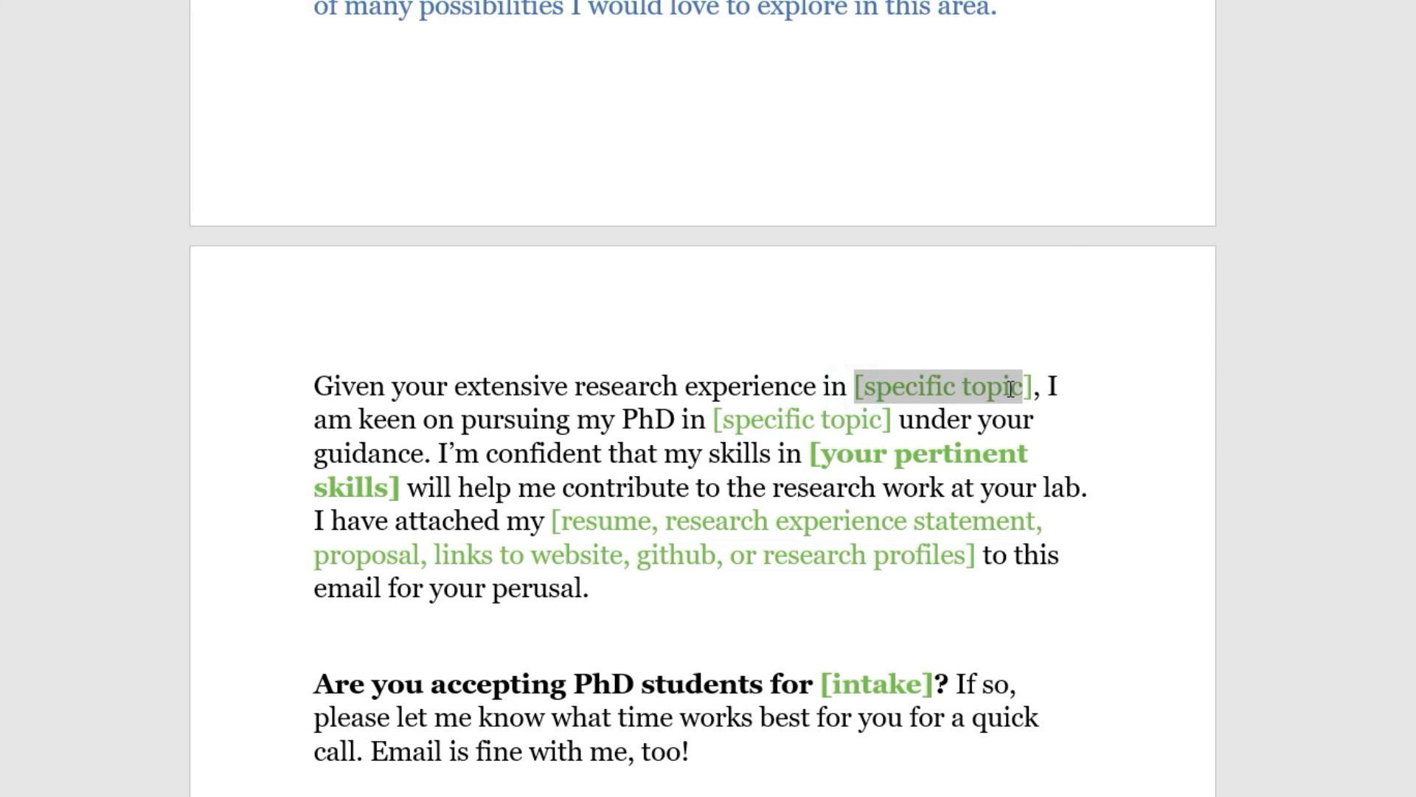
pyautogui.click(728, 386)
pyautogui.moveTo(716, 421); pyautogui.dragTo(843, 436)
pyautogui.click(630, 428)
pyautogui.click(472, 456)
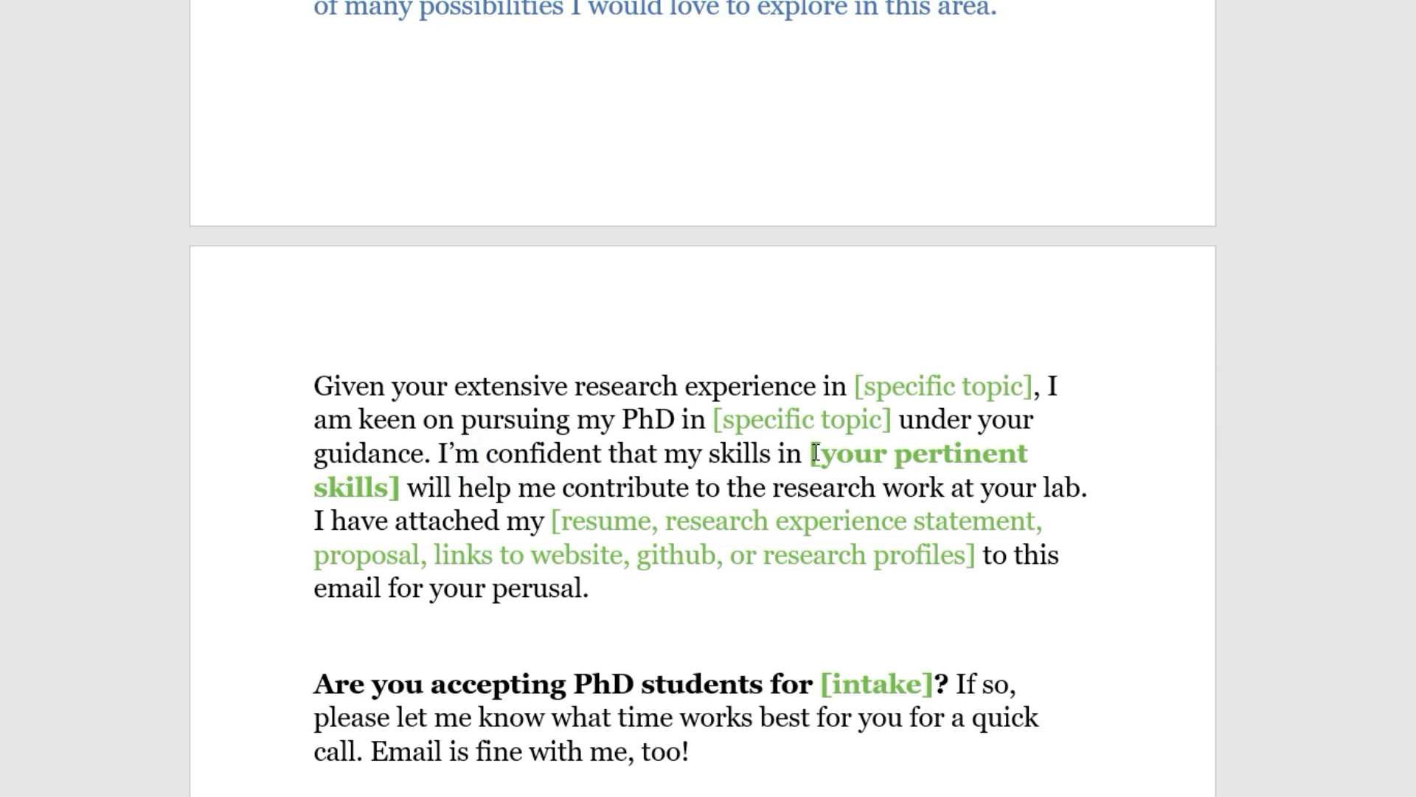
pyautogui.moveTo(812, 453); pyautogui.dragTo(401, 488)
pyautogui.click(353, 418)
pyautogui.doubleClick(352, 549)
pyautogui.click(318, 456)
pyautogui.moveTo(435, 555); pyautogui.dragTo(623, 554)
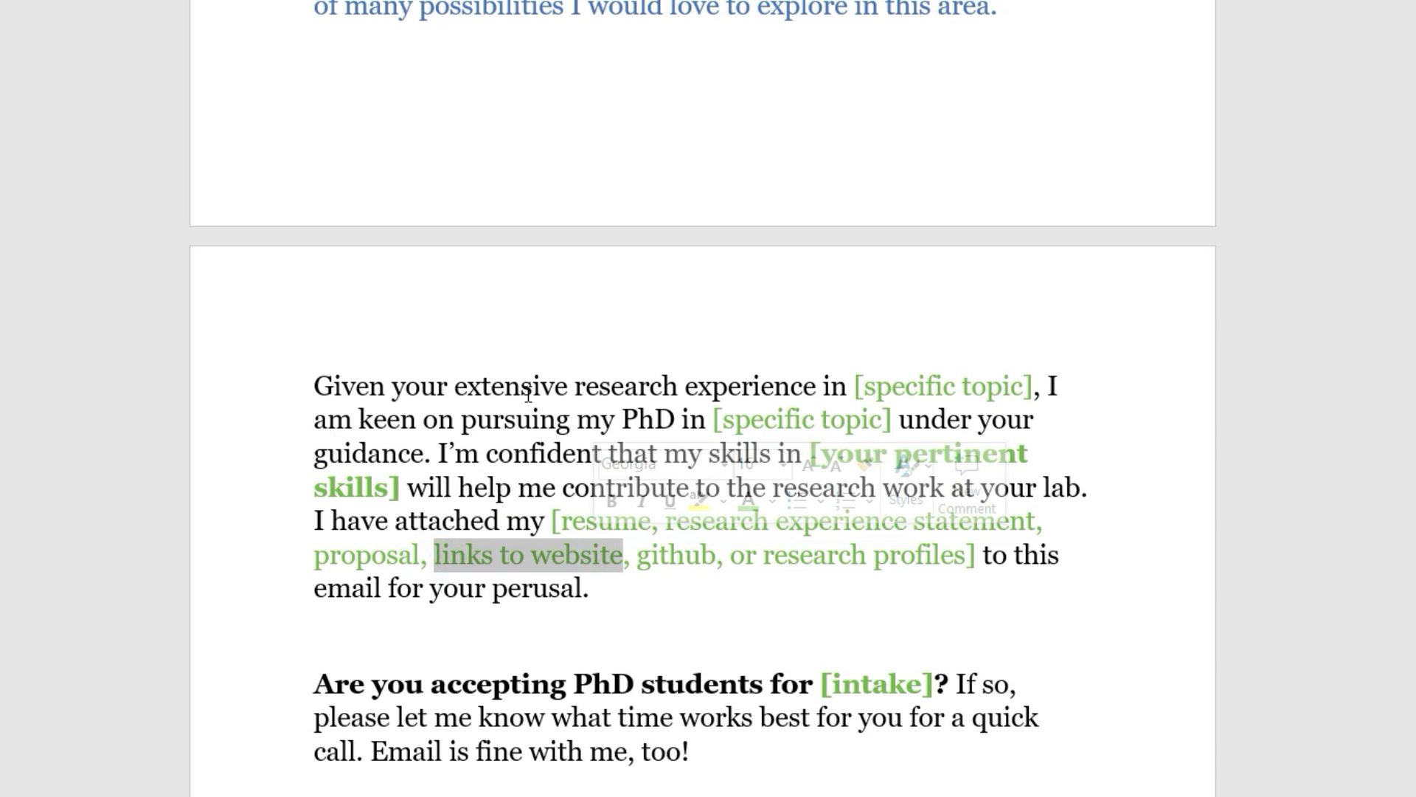
pyautogui.doubleClick(648, 555)
pyautogui.click(765, 578)
pyautogui.click(764, 563)
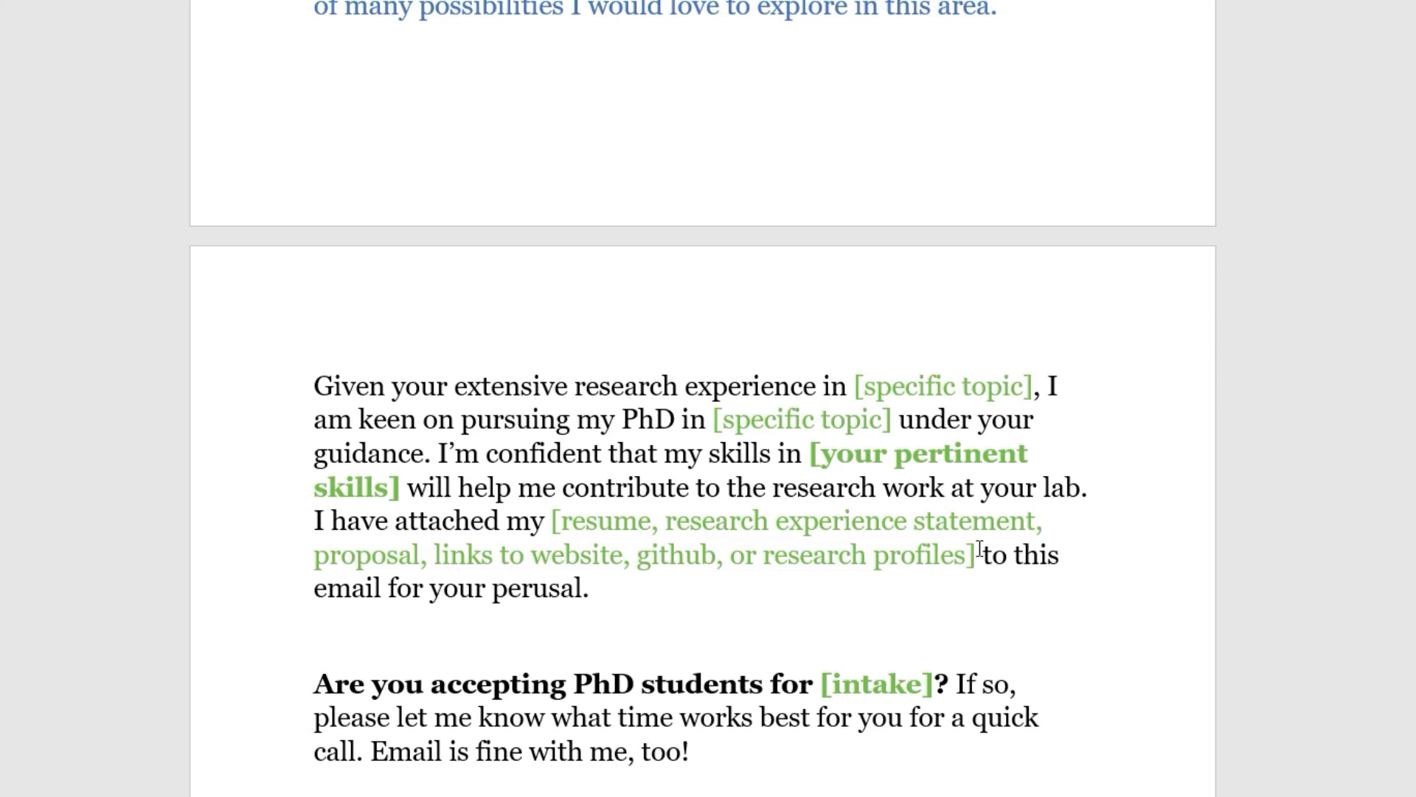
pyautogui.click(612, 624)
pyautogui.scroll(-1, 561, 549)
pyautogui.moveTo(337, 560); pyautogui.dragTo(878, 575)
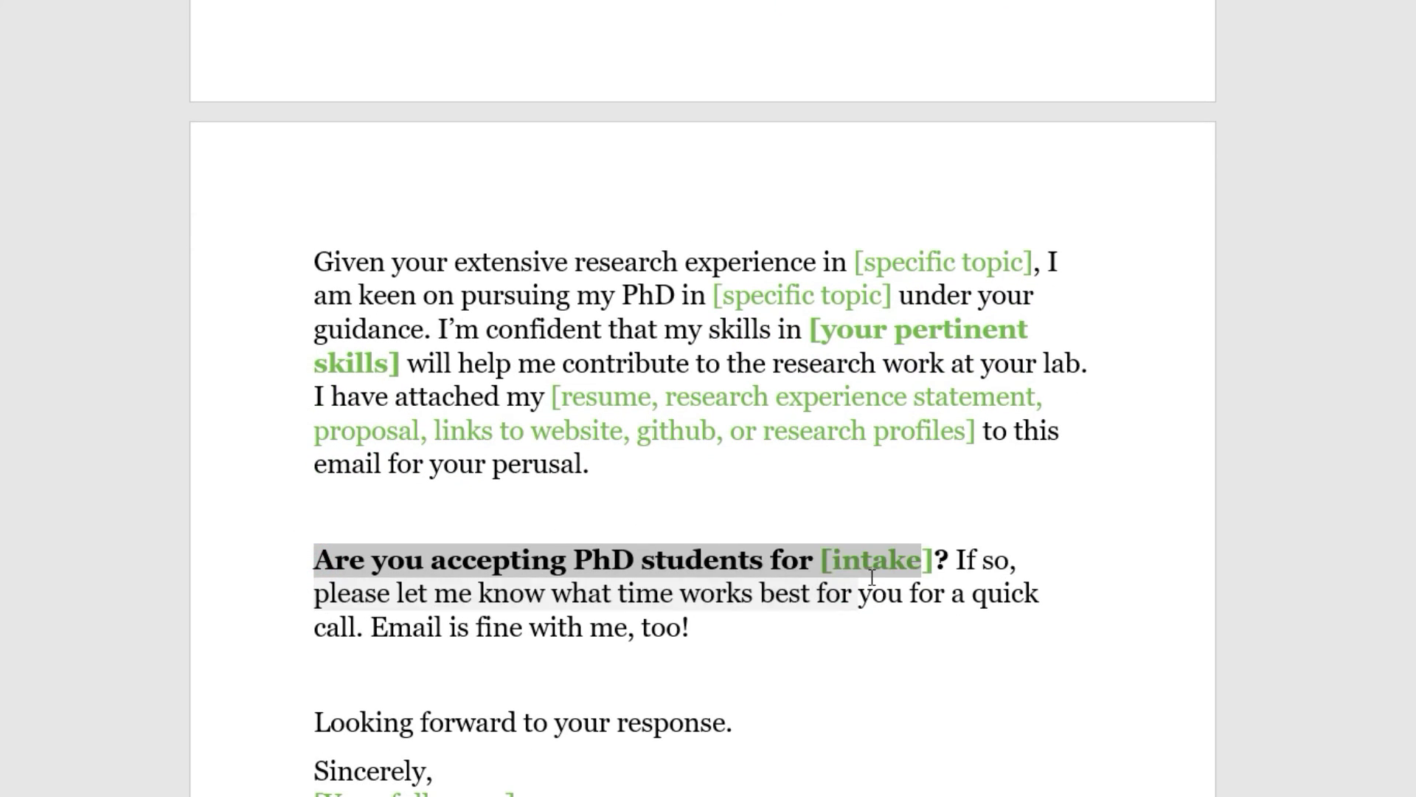
pyautogui.click(568, 596)
pyautogui.doubleClick(559, 593)
pyautogui.click(411, 564)
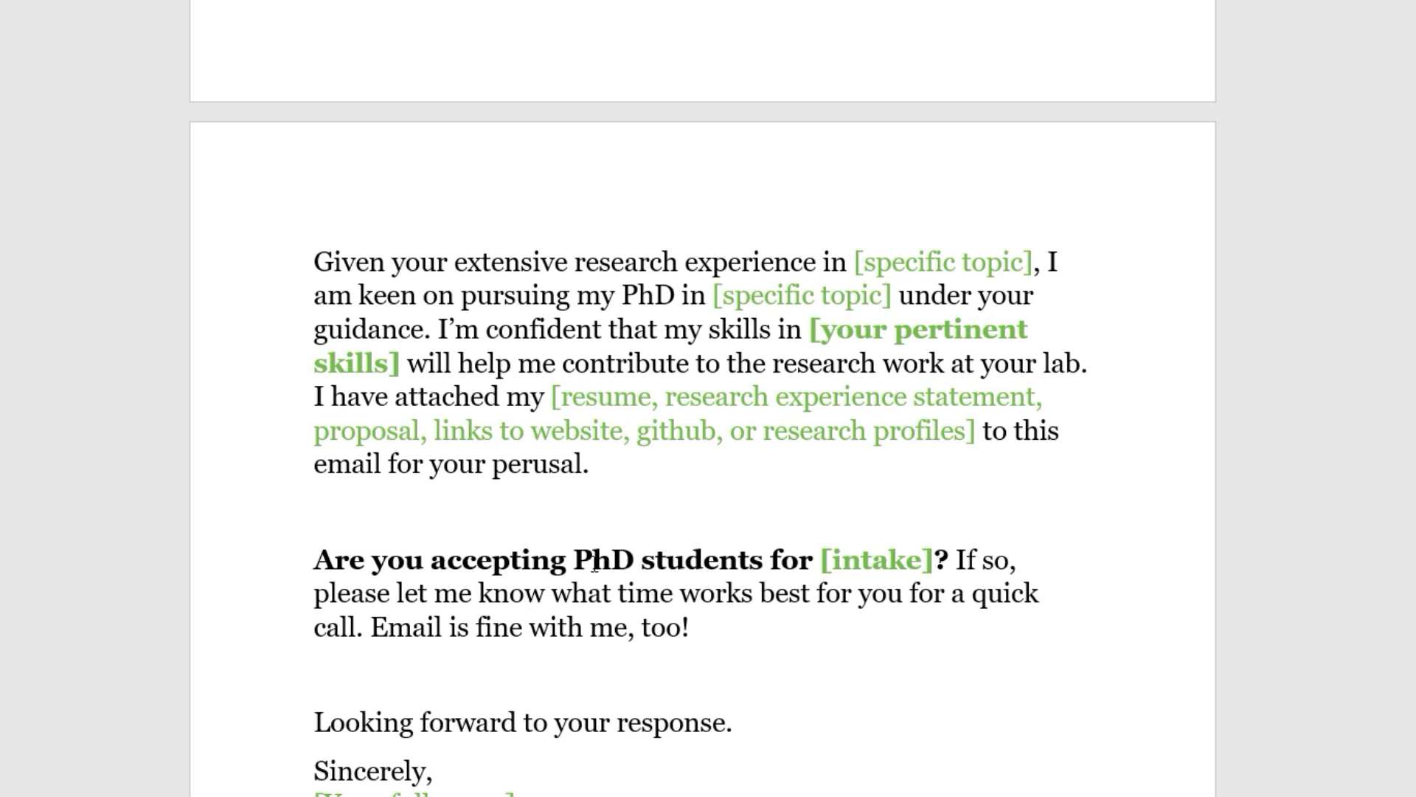
pyautogui.click(325, 558)
pyautogui.click(317, 559)
pyautogui.click(586, 560)
pyautogui.click(653, 568)
pyautogui.moveTo(360, 633); pyautogui.dragTo(703, 633)
pyautogui.click(605, 634)
pyautogui.scroll(-3, 484, 661)
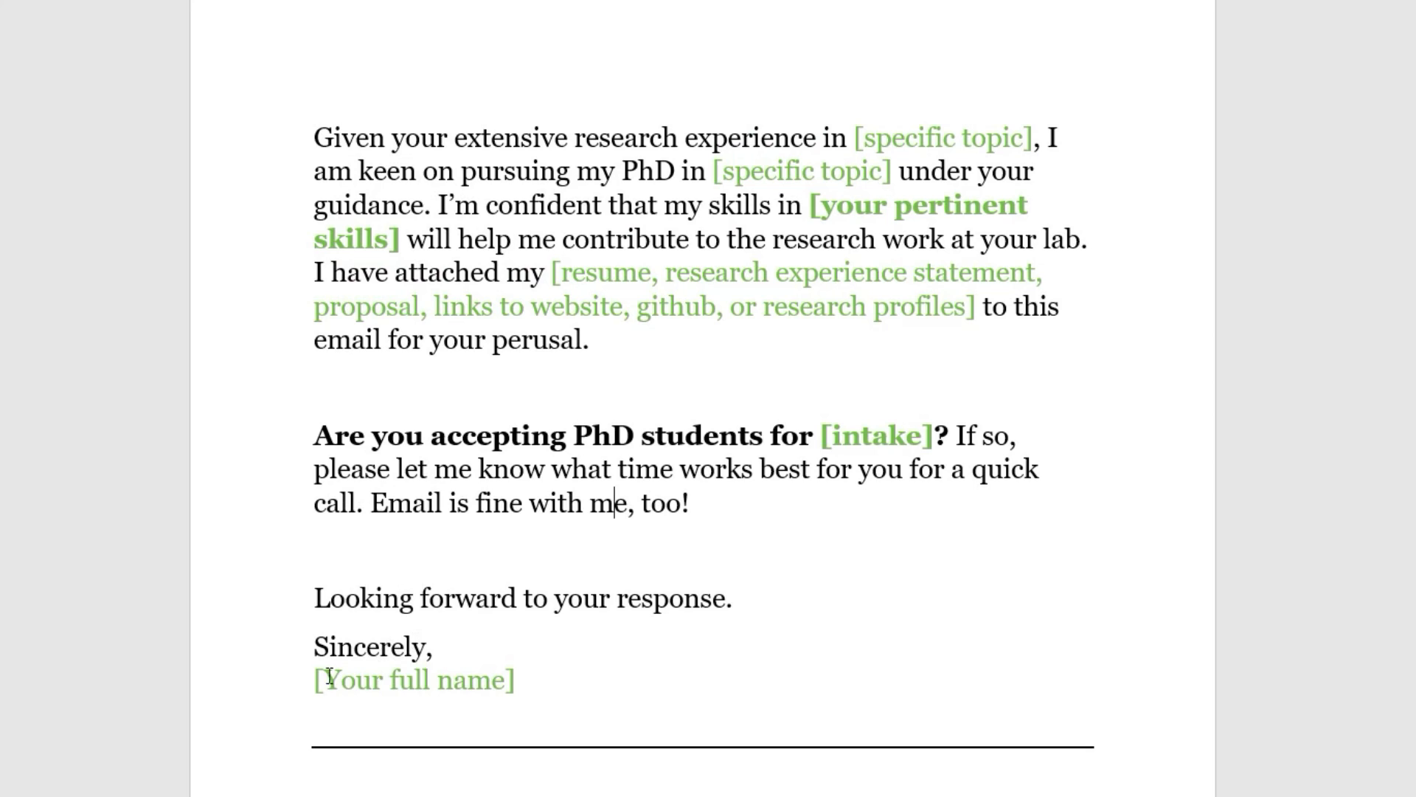
pyautogui.click(335, 674)
pyautogui.click(521, 680)
# Scroll up to the filled-in robotics example with subject 'Robotic Locomotion PhD Application – Fall 22'.
pyautogui.scroll(12, 494, 557)
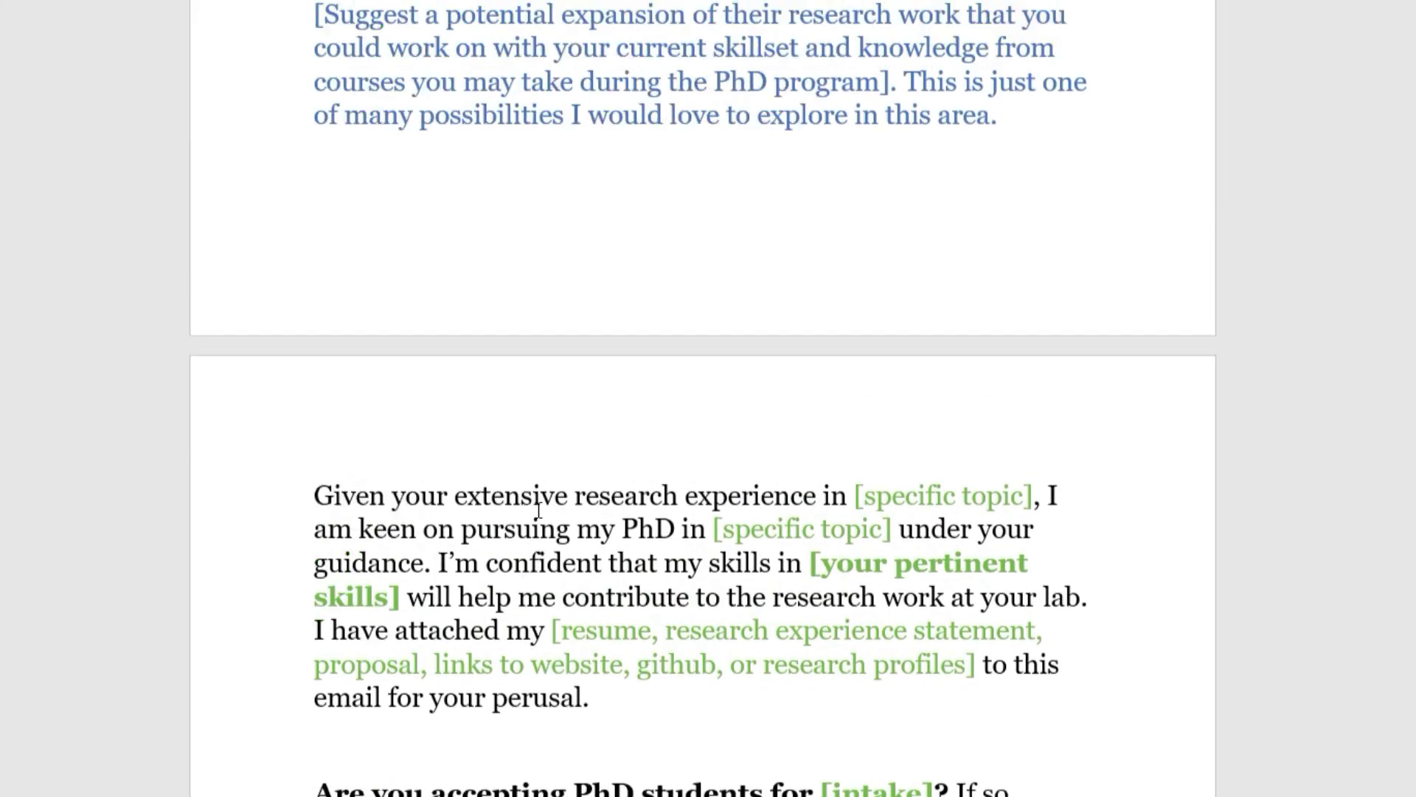
pyautogui.scroll(5, 551, 506)
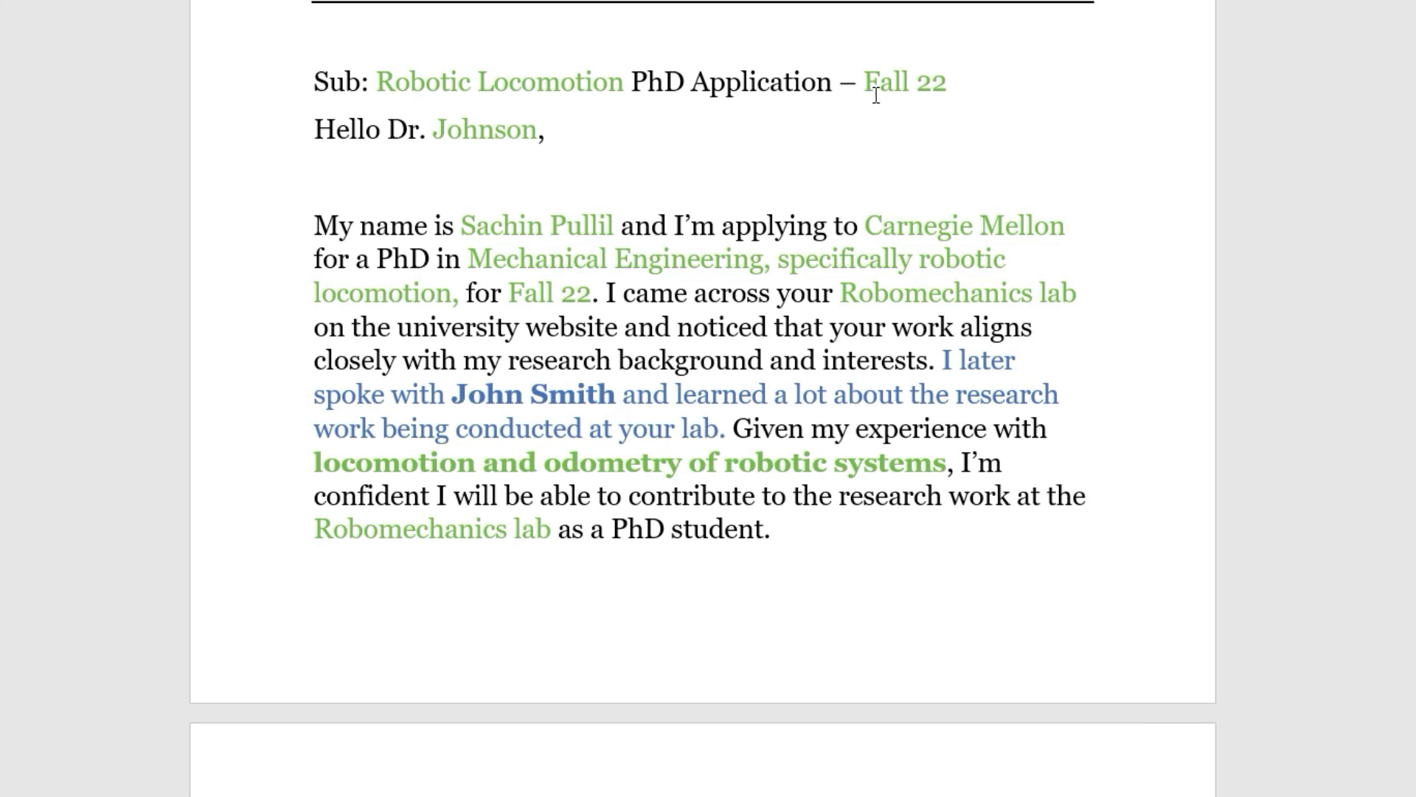
pyautogui.moveTo(865, 225); pyautogui.dragTo(1028, 218)
pyautogui.click(865, 225)
pyautogui.click(383, 82)
pyautogui.doubleClick(451, 129)
pyautogui.click(447, 130)
pyautogui.moveTo(451, 398); pyautogui.dragTo(616, 396)
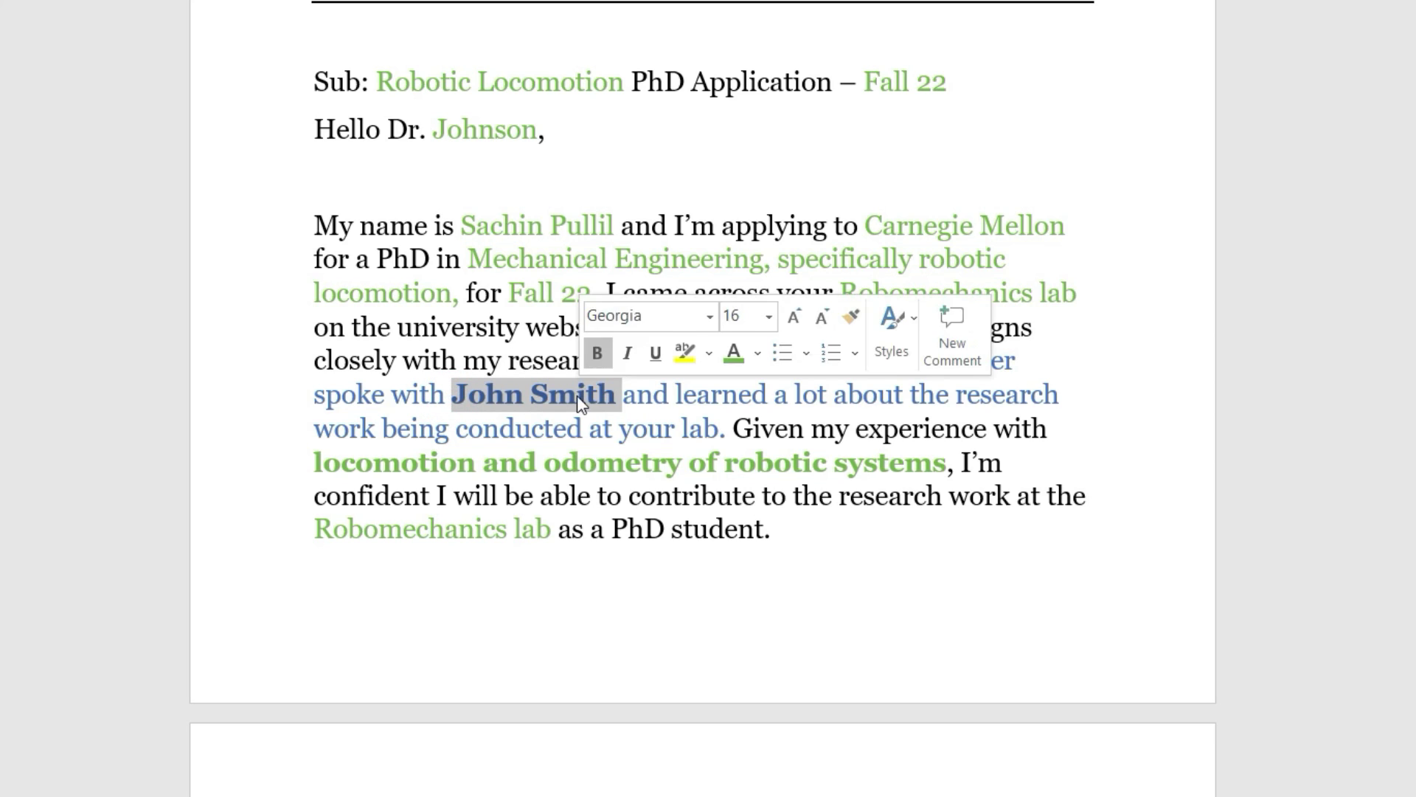
pyautogui.click(506, 398)
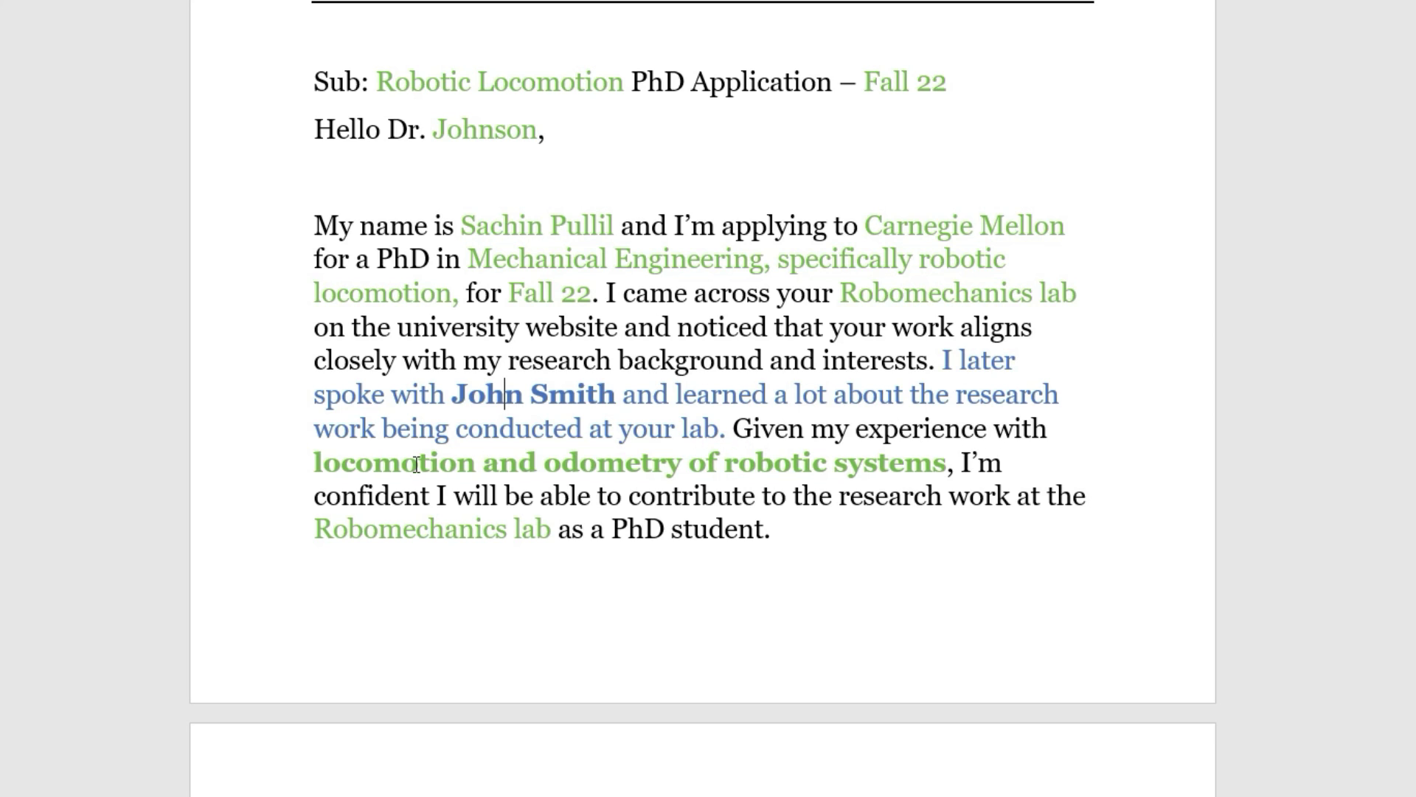
pyautogui.moveTo(315, 462); pyautogui.dragTo(905, 478)
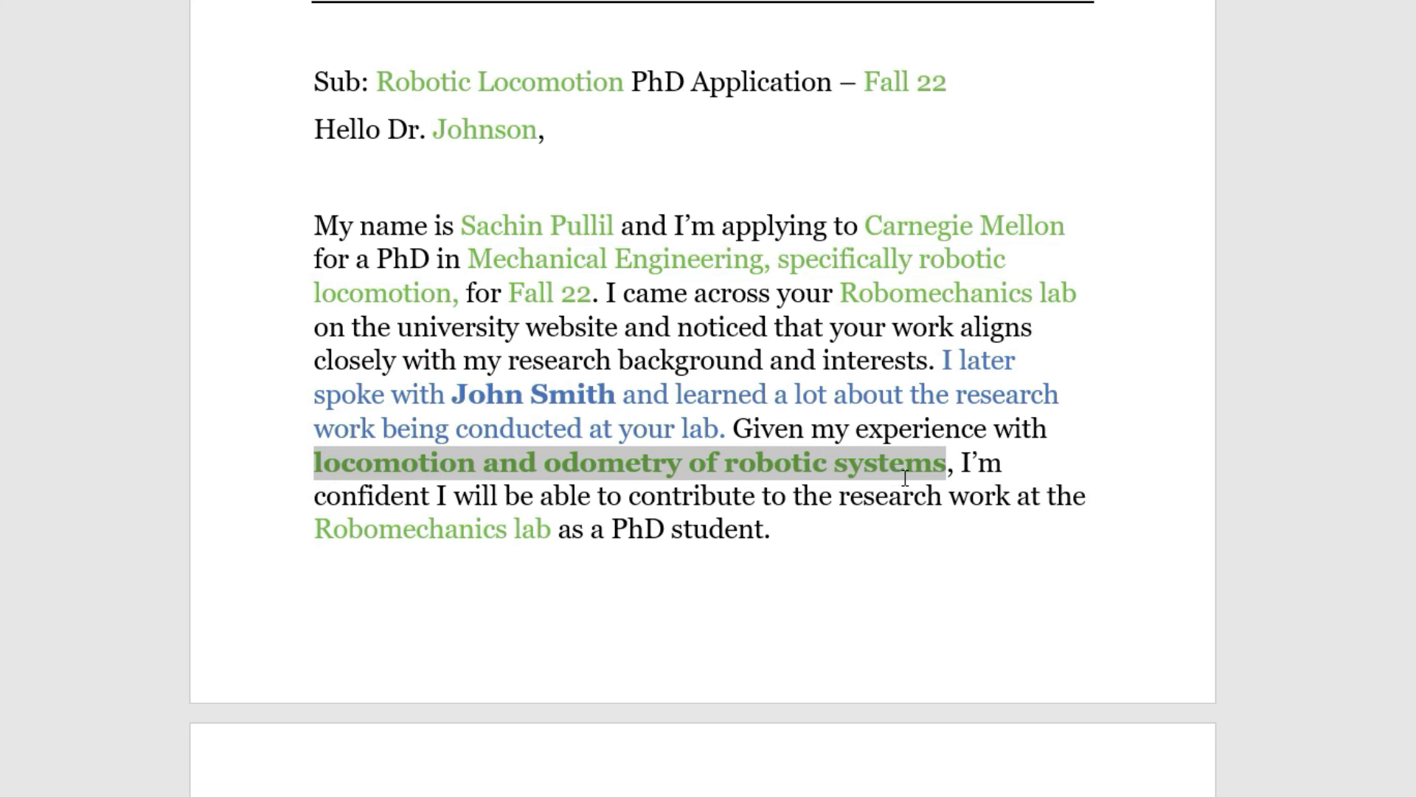
pyautogui.click(779, 469)
pyautogui.click(705, 463)
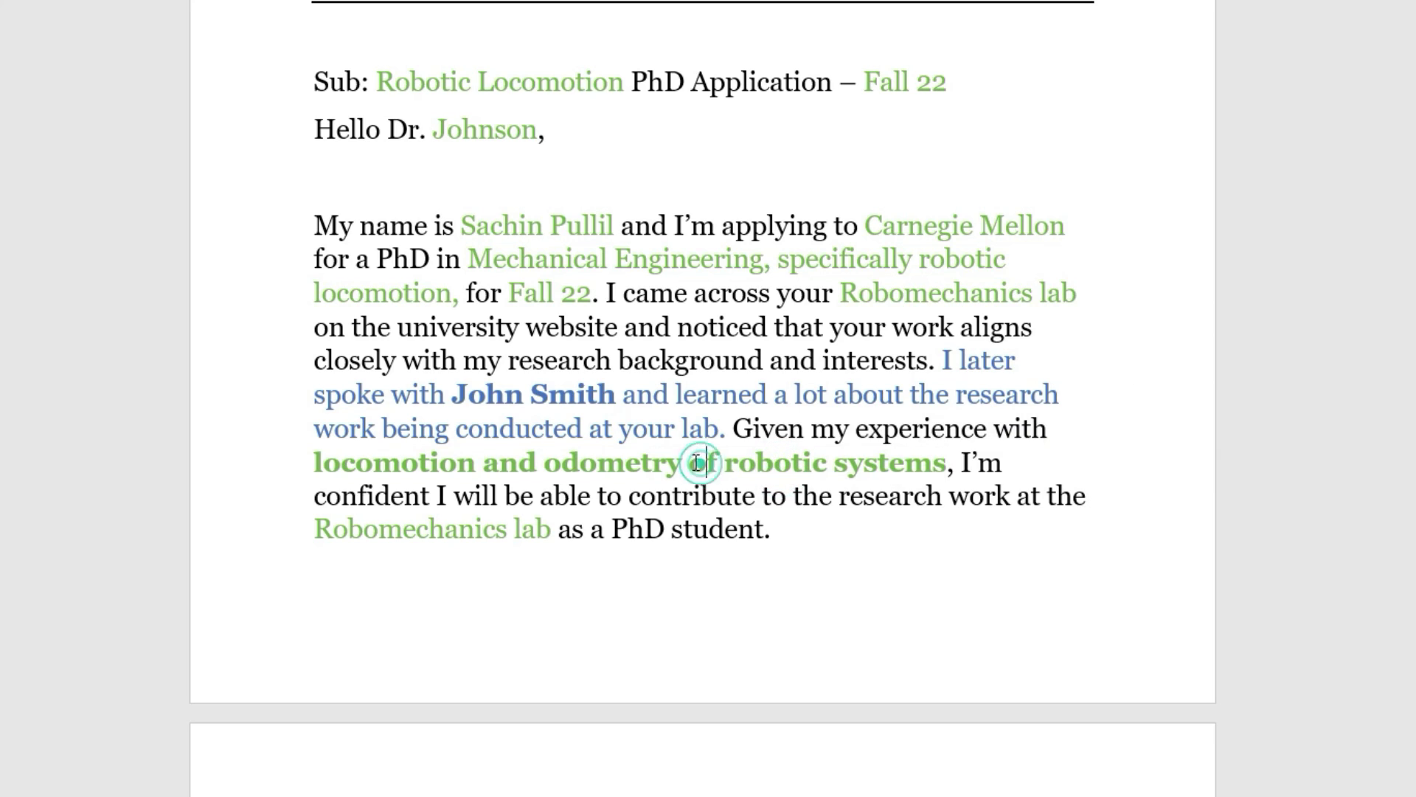
pyautogui.click(744, 438)
pyautogui.click(460, 527)
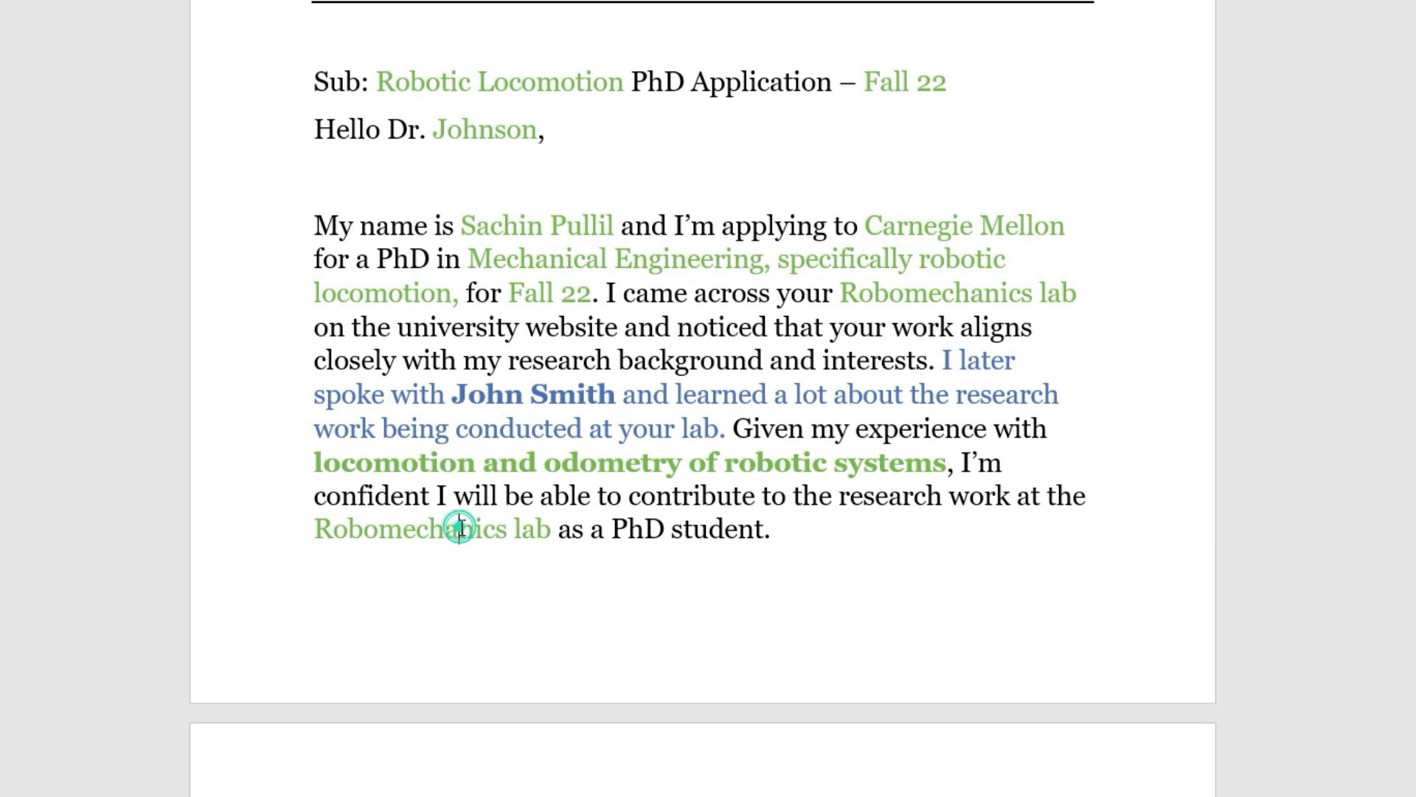
pyautogui.click(662, 537)
pyautogui.scroll(-8, 735, 537)
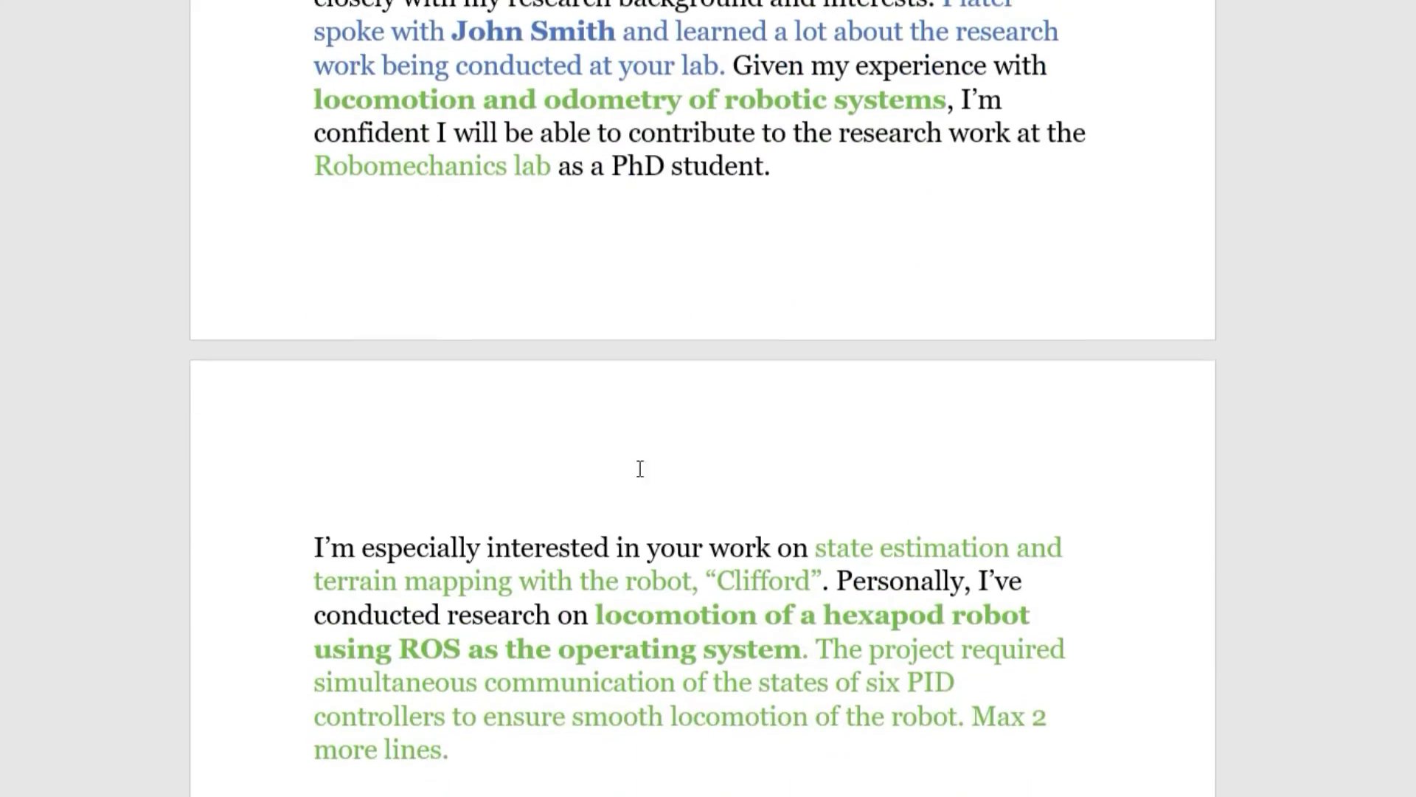
# Review the example's project paragraph, highlighting the text through 'multi-legged' and Robomechanics.
pyautogui.scroll(1, 317, 352)
pyautogui.scroll(-1, 373, 376)
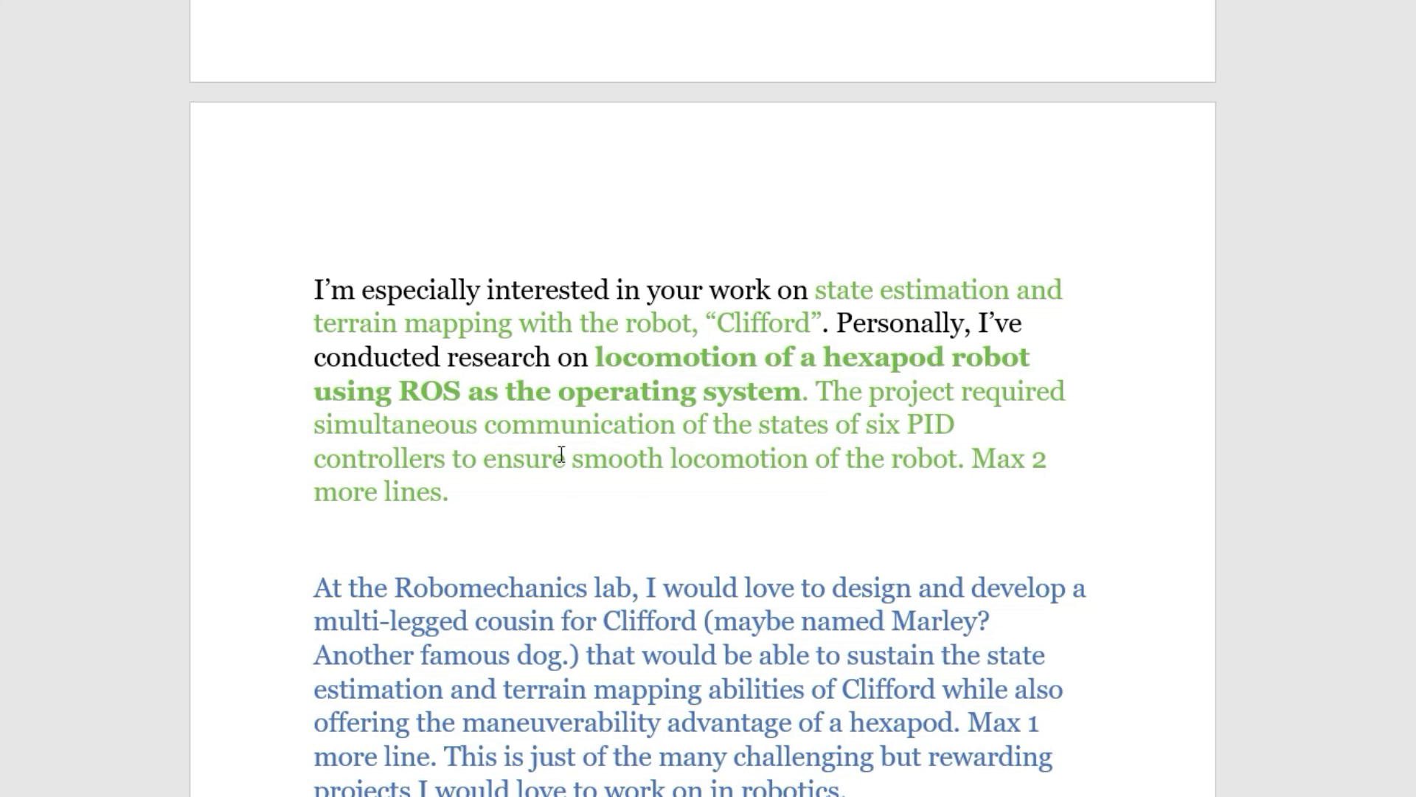
pyautogui.scroll(-2, 548, 461)
pyautogui.moveTo(307, 460); pyautogui.dragTo(476, 496)
pyautogui.click(500, 532)
pyautogui.click(432, 490)
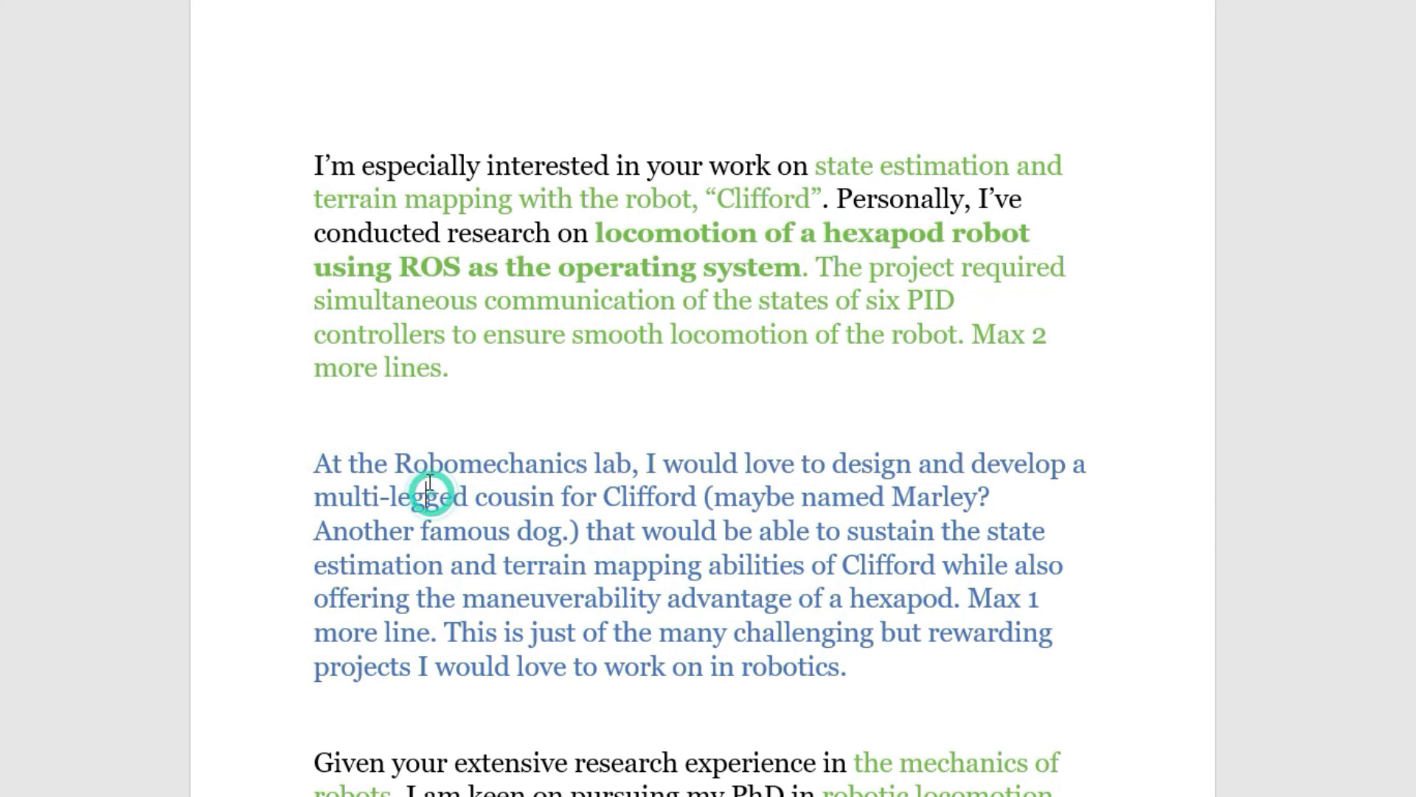
pyautogui.click(408, 466)
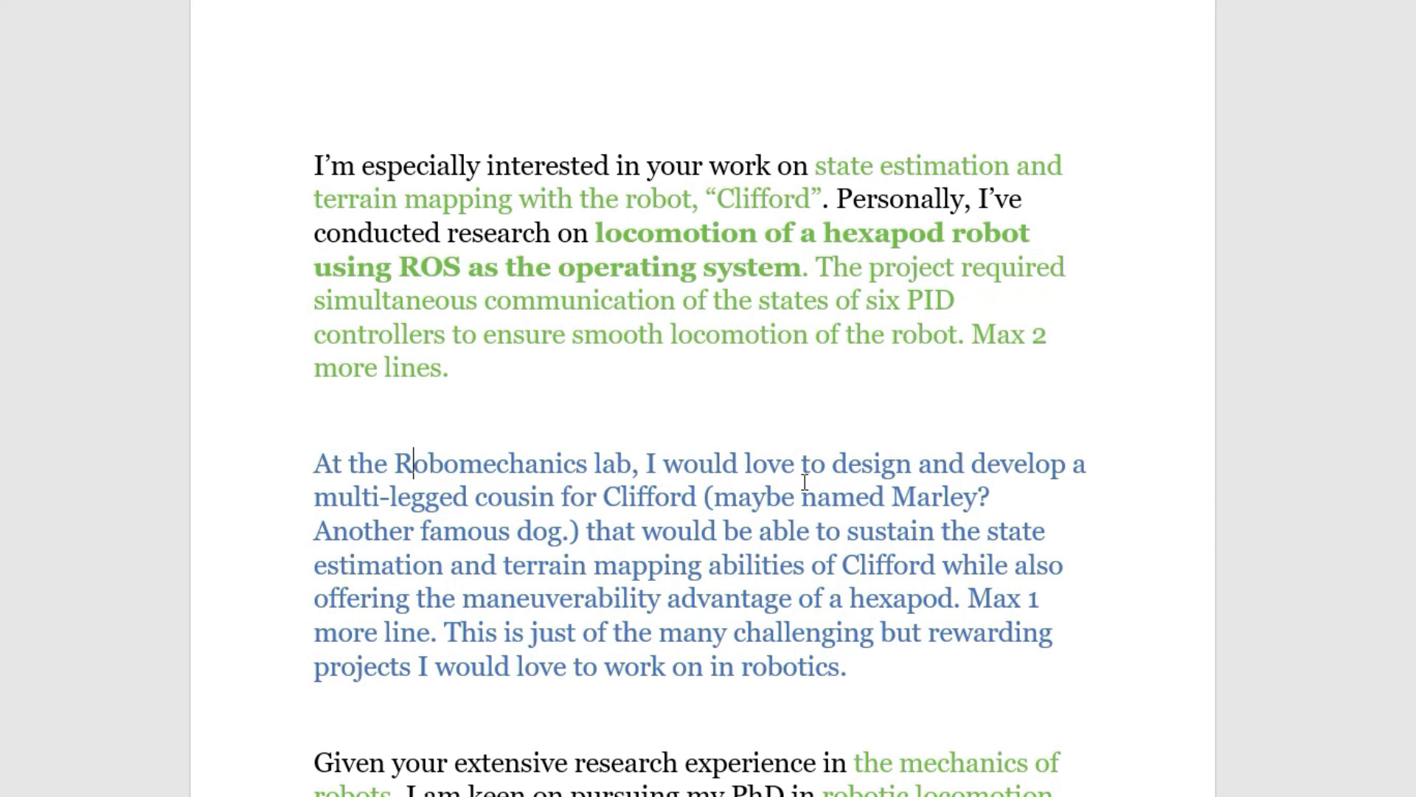
# Highlight the aside about naming the robot Marley and the 'Max 1 more line' note.
pyautogui.click(502, 505)
pyautogui.moveTo(718, 491); pyautogui.dragTo(562, 531)
pyautogui.click(550, 533)
pyautogui.click(910, 535)
pyautogui.moveTo(968, 599); pyautogui.dragTo(579, 635)
pyautogui.click(367, 631)
pyautogui.click(505, 634)
# Insert 'one' so the sentence reads 'This is just one of the many'.
pyautogui.click(588, 635)
pyautogui.write('one')
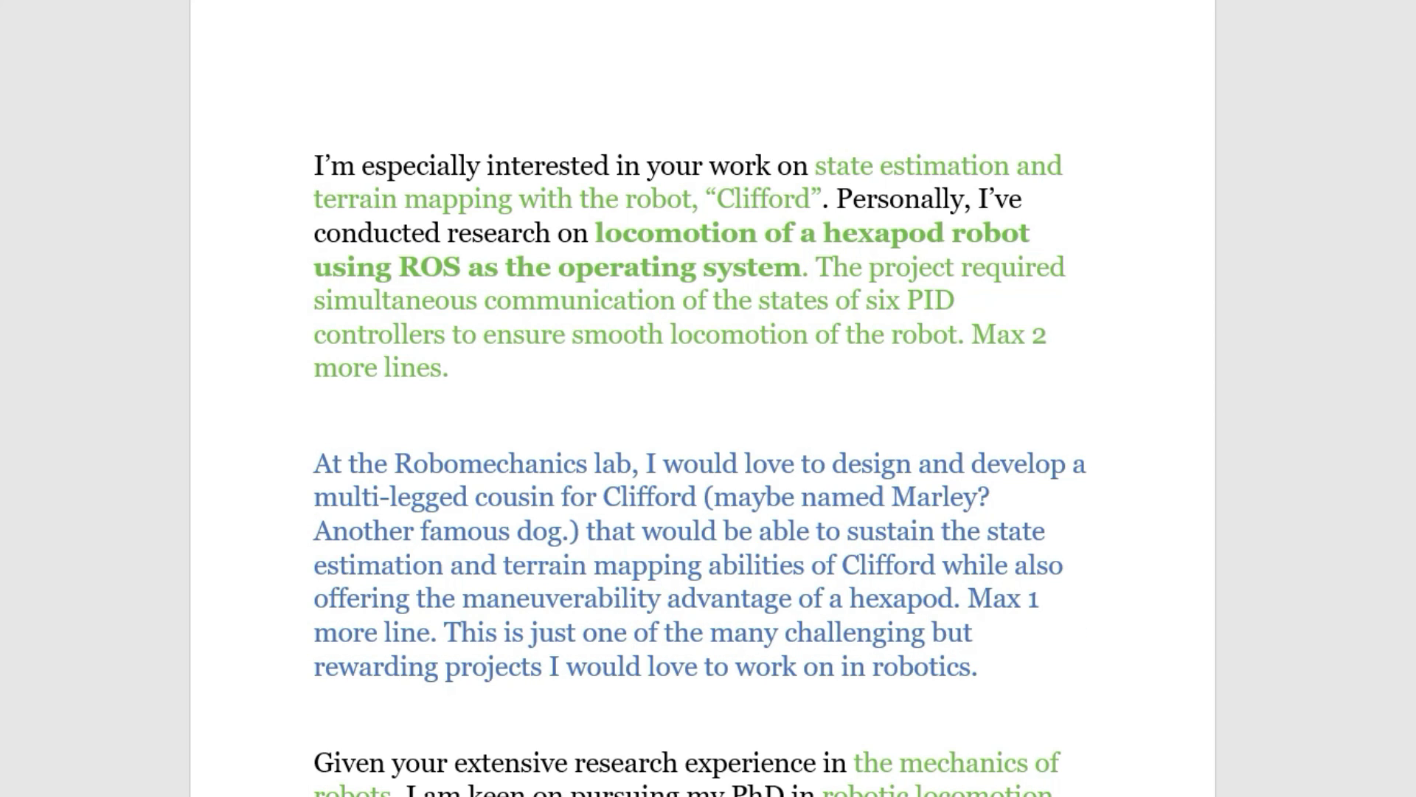
pyautogui.click(979, 664)
pyautogui.scroll(-1, 979, 664)
pyautogui.click(993, 572)
pyautogui.scroll(-2, 541, 534)
pyautogui.scroll(-1, 481, 490)
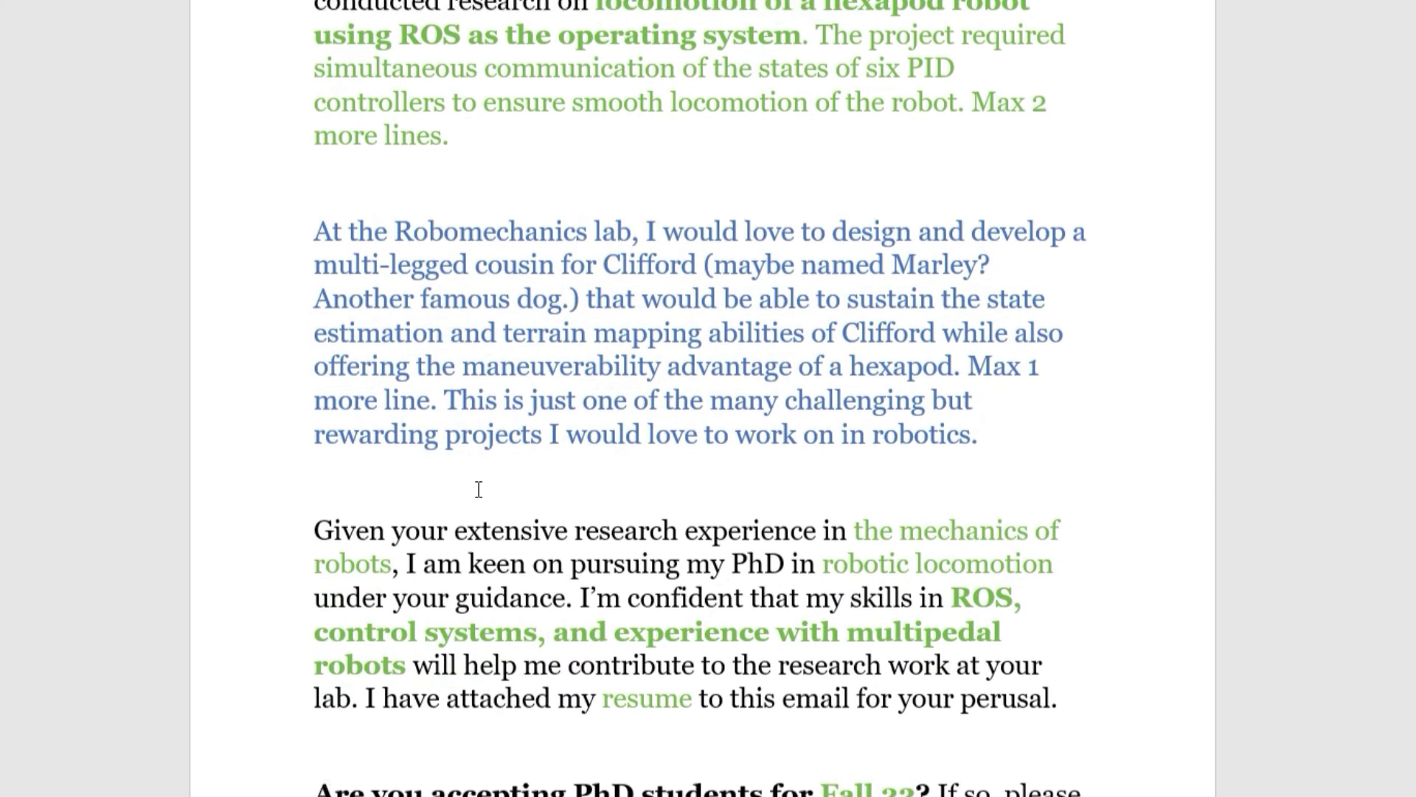
pyautogui.scroll(-2, 347, 483)
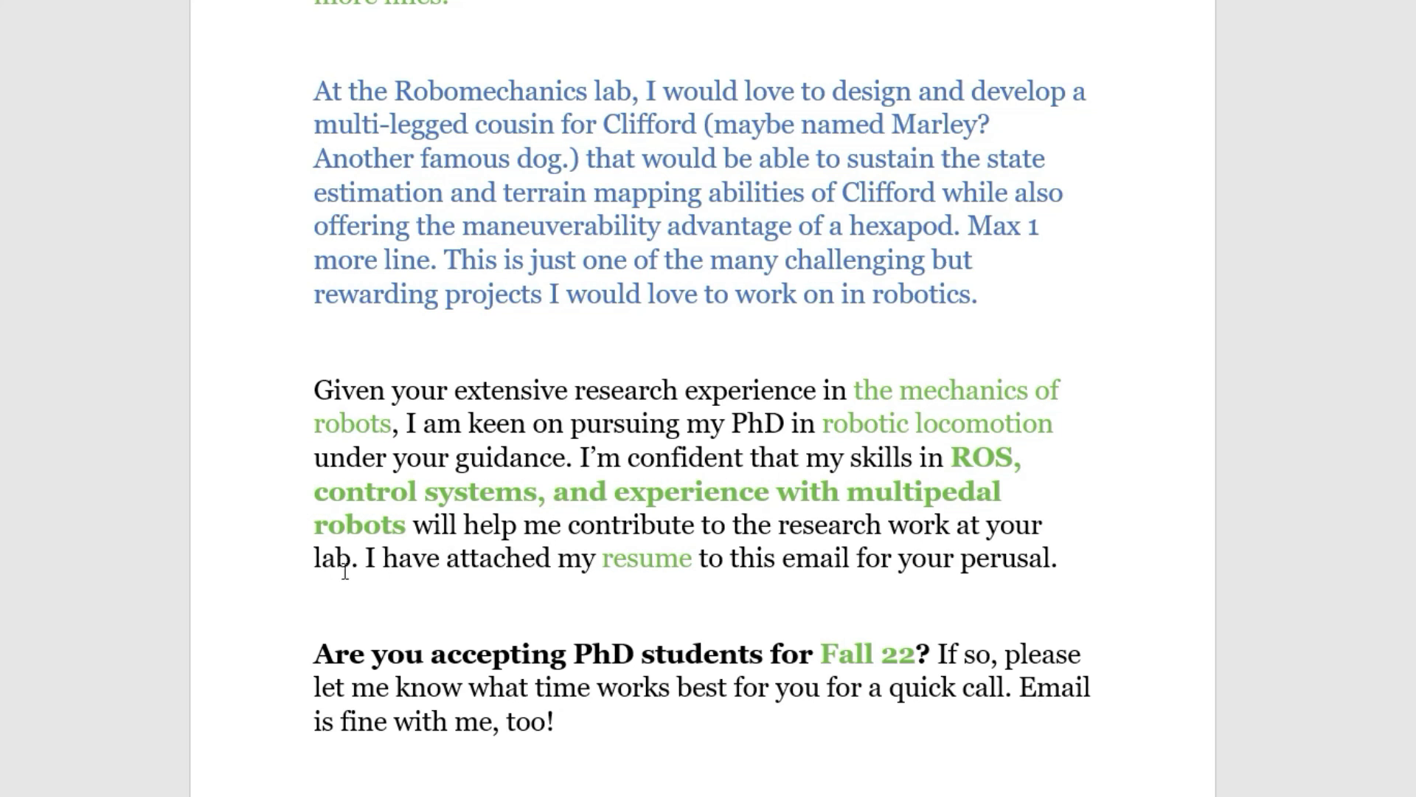
pyautogui.click(626, 559)
pyautogui.click(479, 549)
pyautogui.click(644, 562)
pyautogui.click(485, 567)
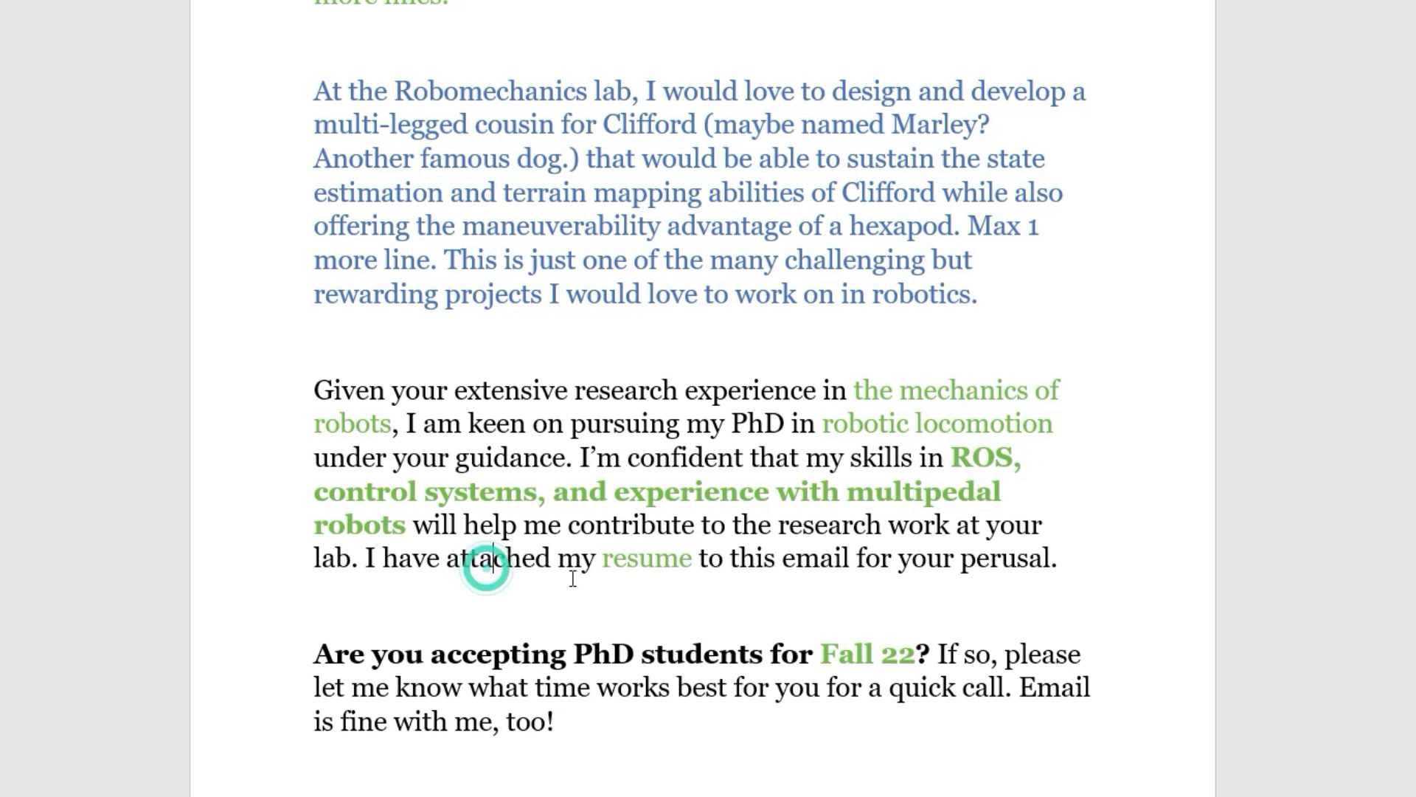
pyautogui.scroll(-3, 627, 587)
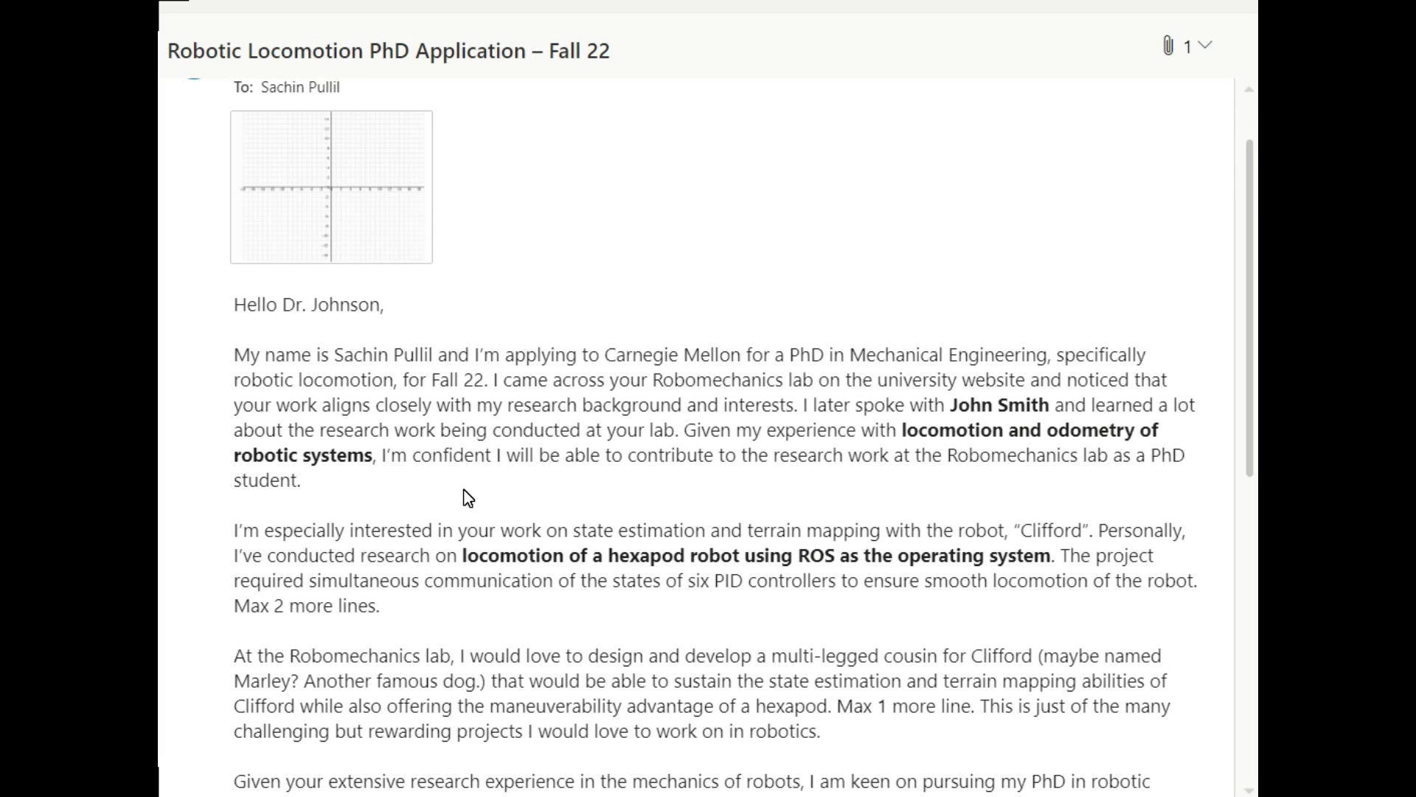
pyautogui.moveTo(1253, 331)
pyautogui.mouseDown()
pyautogui.moveTo(1252, 402)
pyautogui.moveTo(1253, 329)
pyautogui.mouseUp()
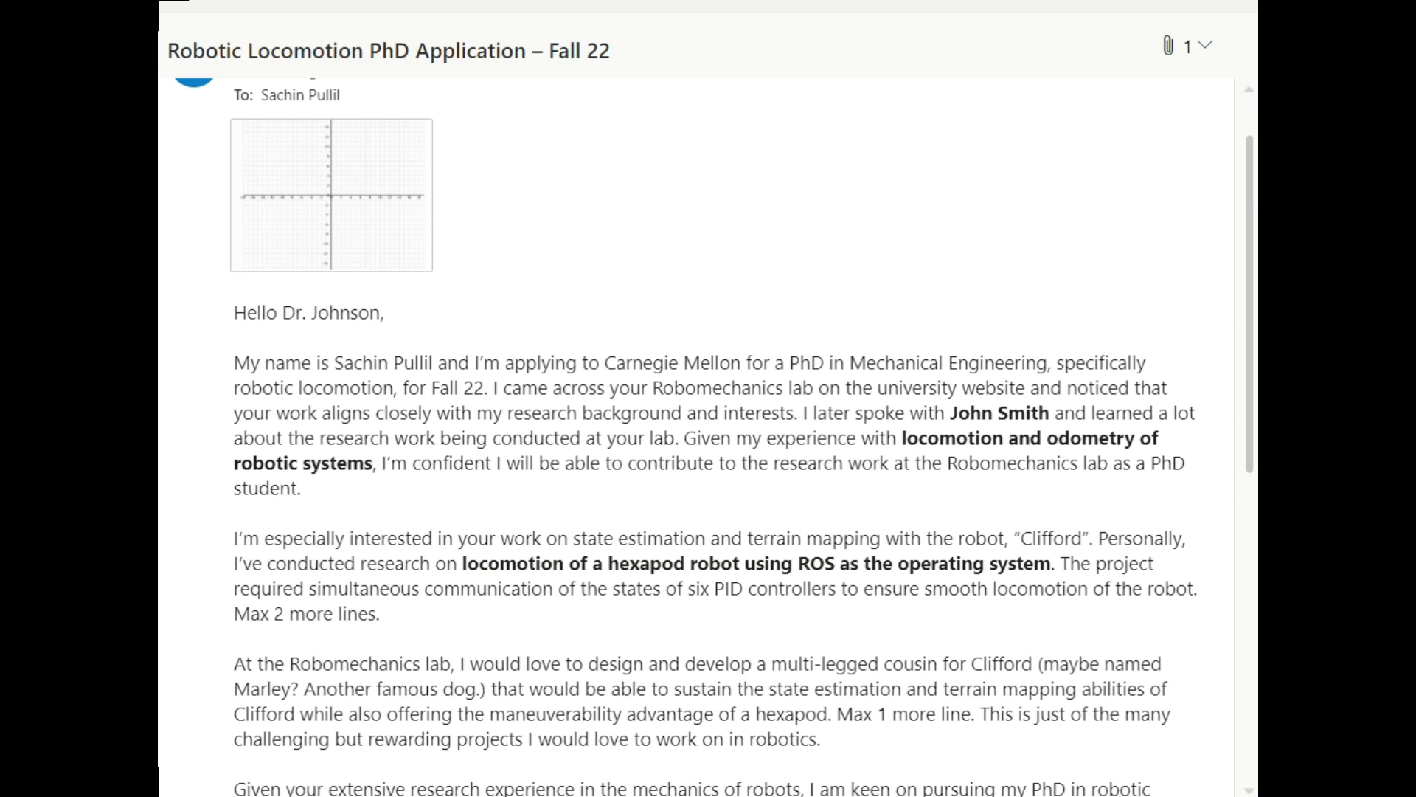
pyautogui.scroll(-3, 1242, 305)
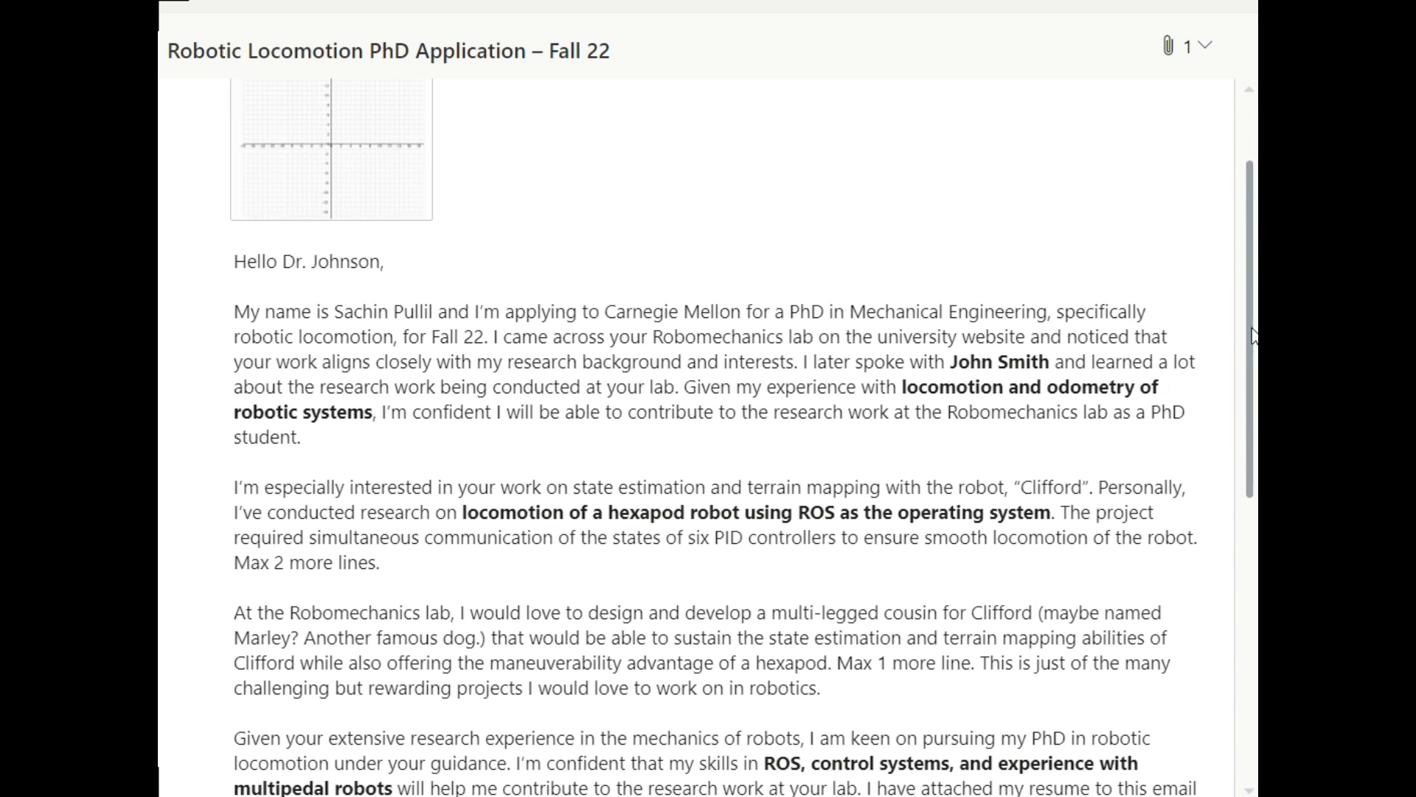
pyautogui.scroll(-2, 1256, 435)
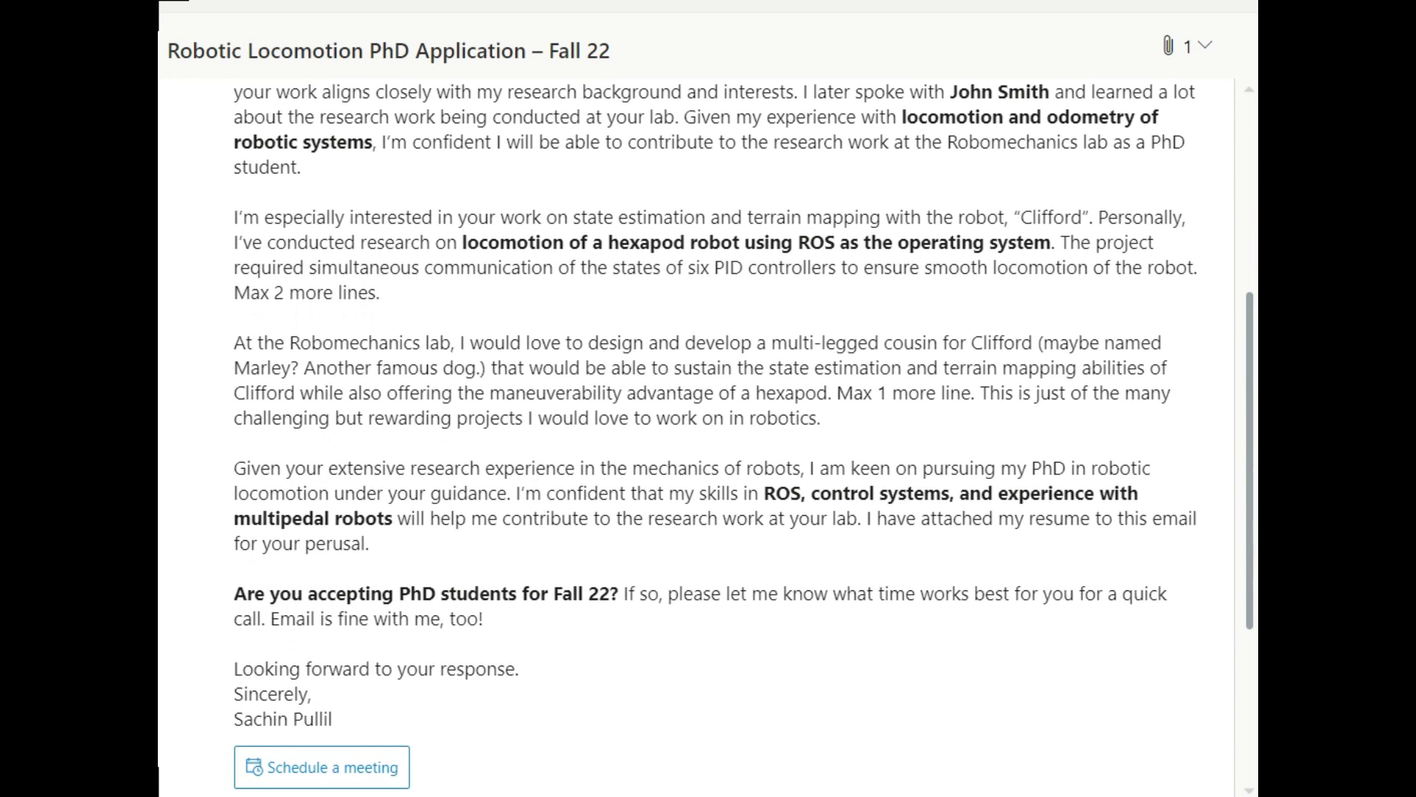
pyautogui.scroll(2, 1256, 435)
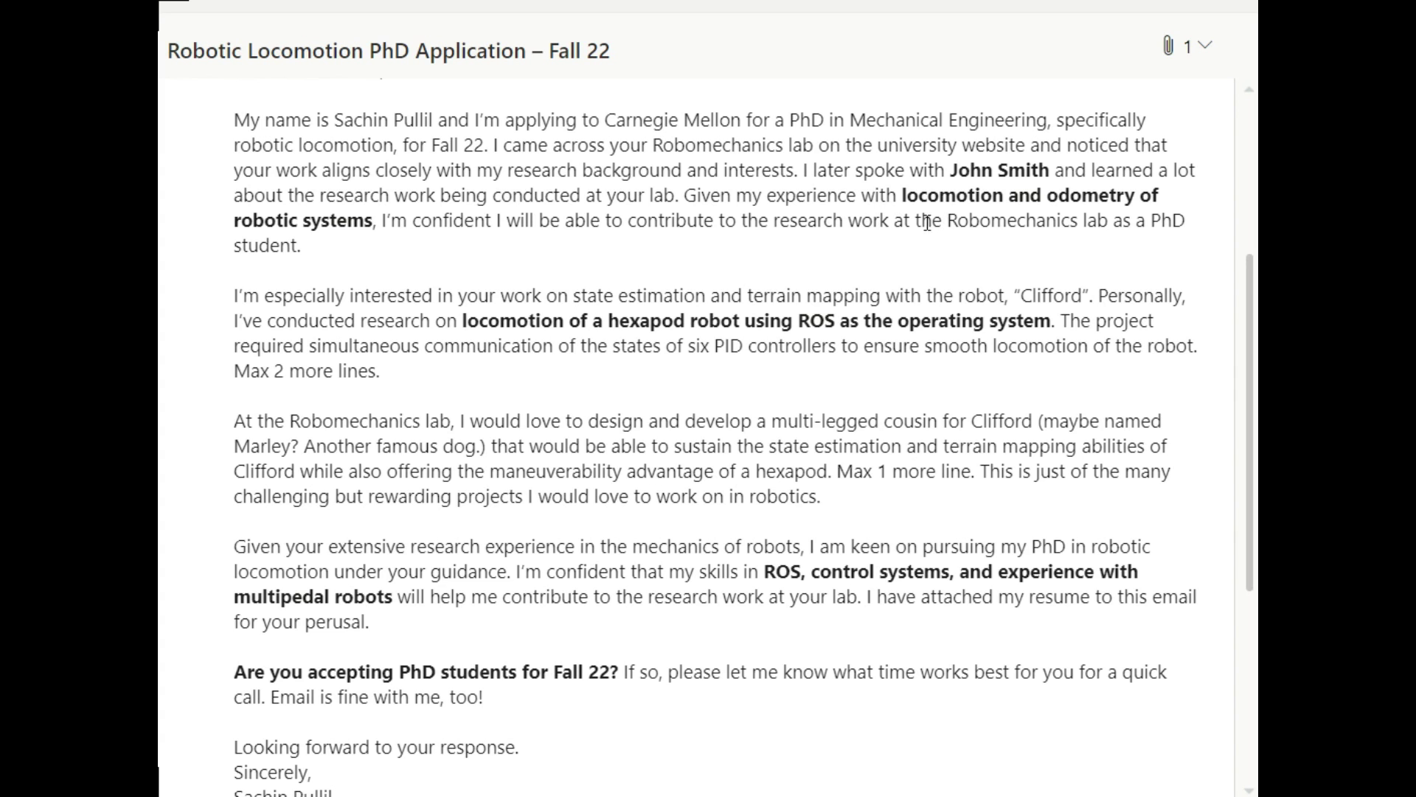
pyautogui.scroll(3, 435, 588)
pyautogui.scroll(-3, 509, 582)
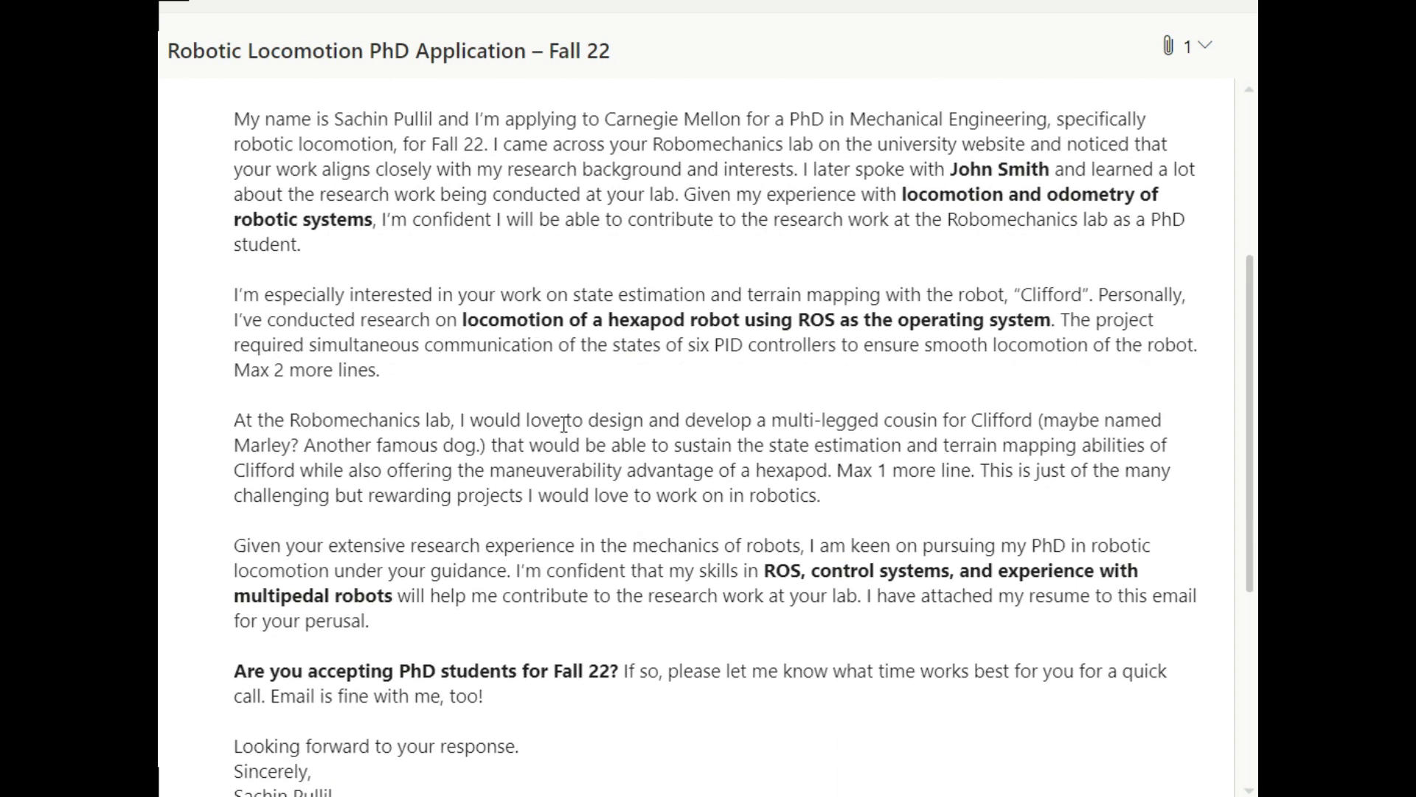
pyautogui.scroll(-2, 358, 470)
pyautogui.scroll(5, 373, 495)
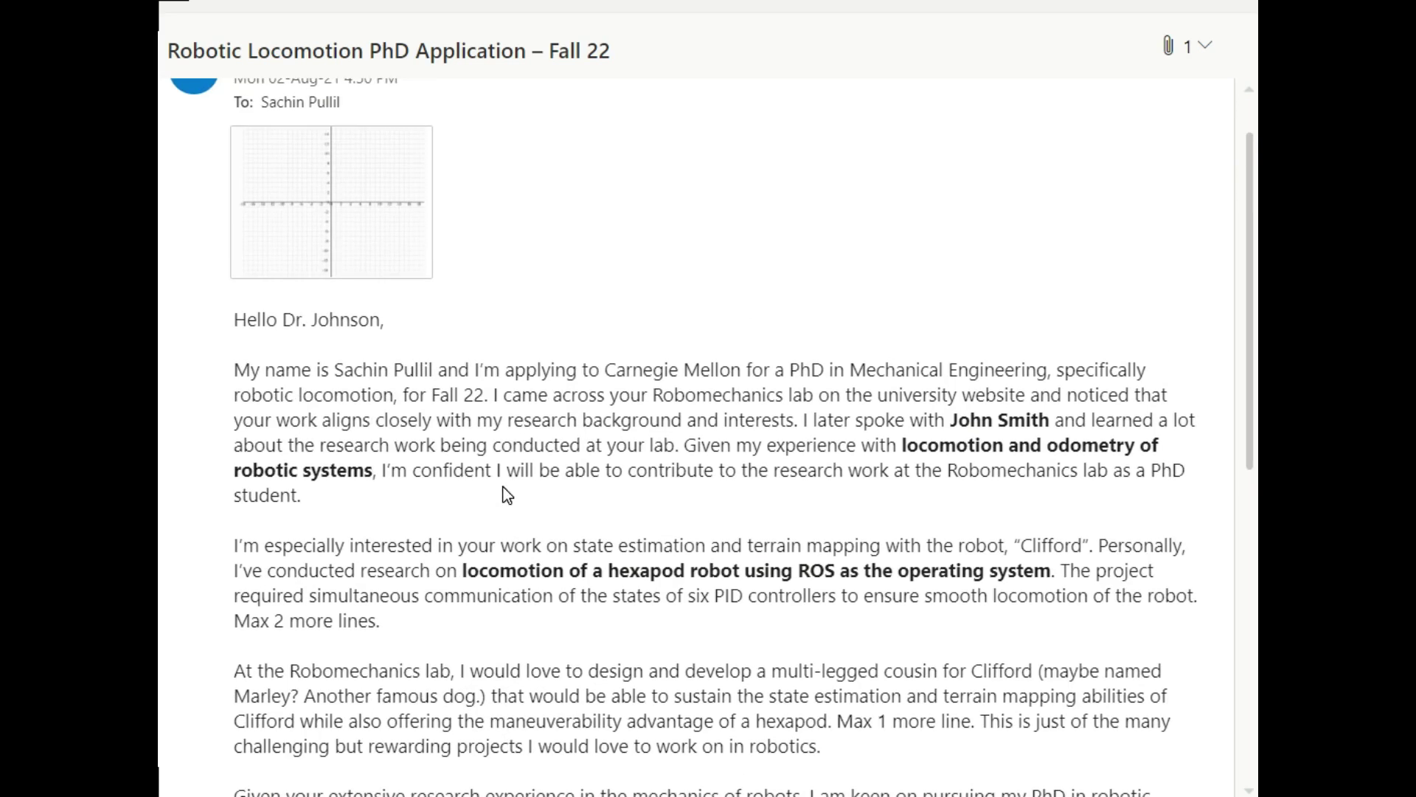
pyautogui.scroll(1, 507, 495)
pyautogui.scroll(-2, 880, 419)
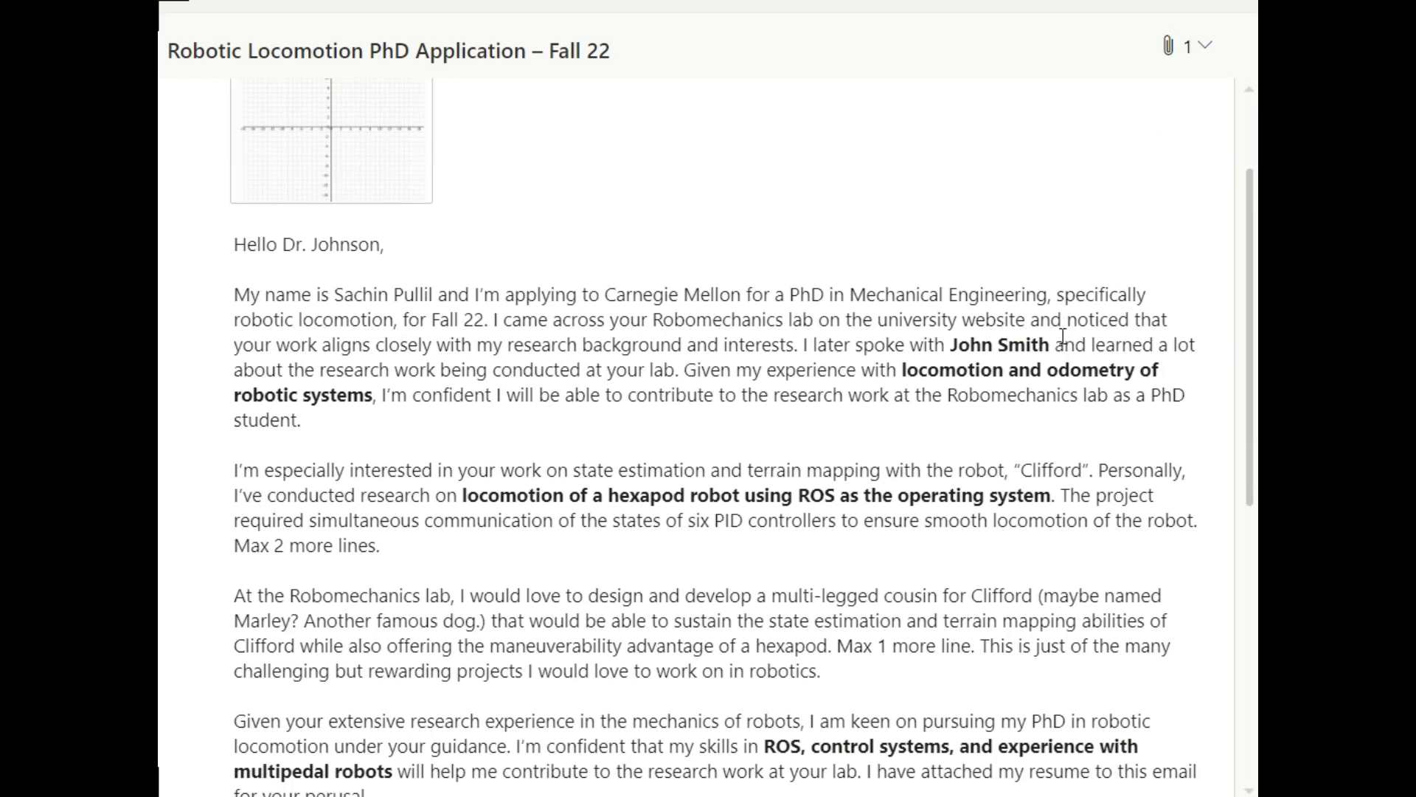